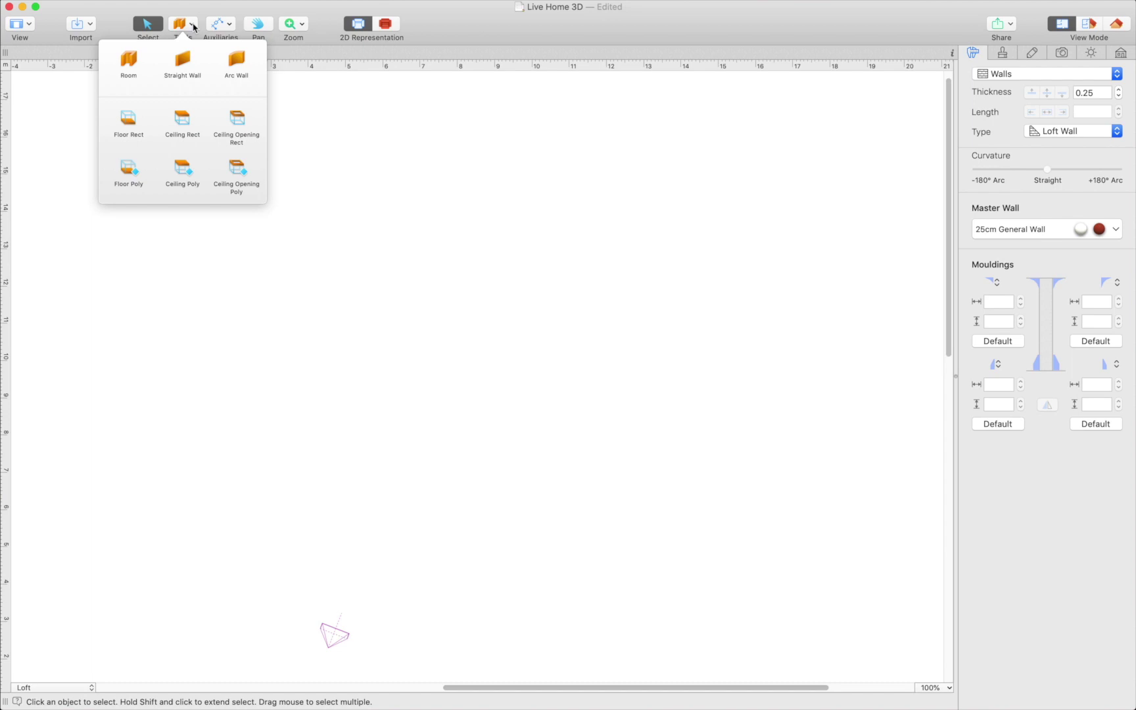
- Draw a 14.3 m² rectangular room on the ground floor and set its walls to Loft Wall
{"action": "left_click", "coordinate": [125, 62]}
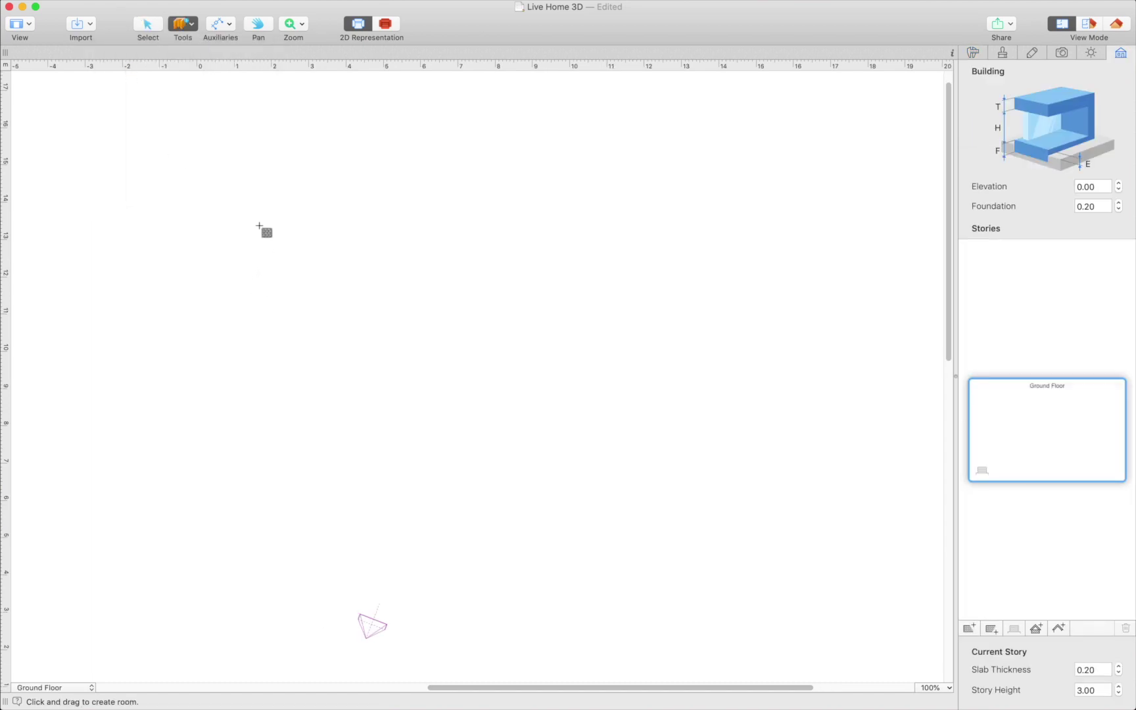
{"action": "left_click_drag", "start_coordinate": [264, 228], "coordinate": [459, 341]}
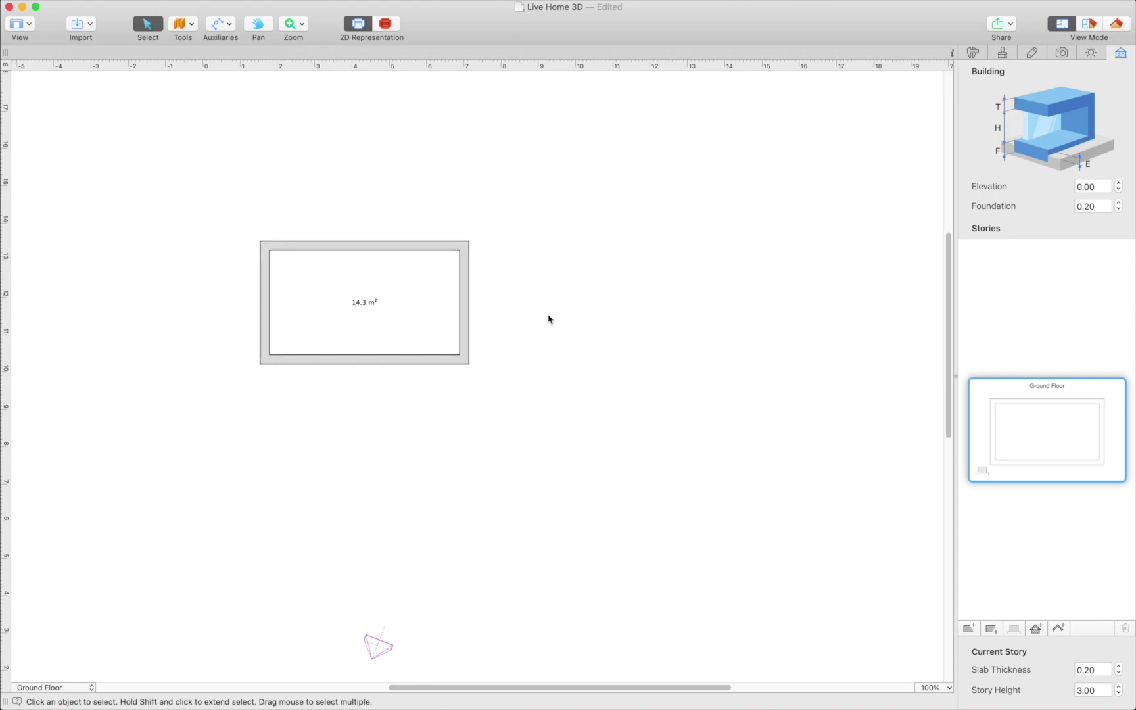
{"action": "left_click_drag", "start_coordinate": [180, 186], "coordinate": [509, 405]}
{"action": "left_click", "coordinate": [968, 54]}
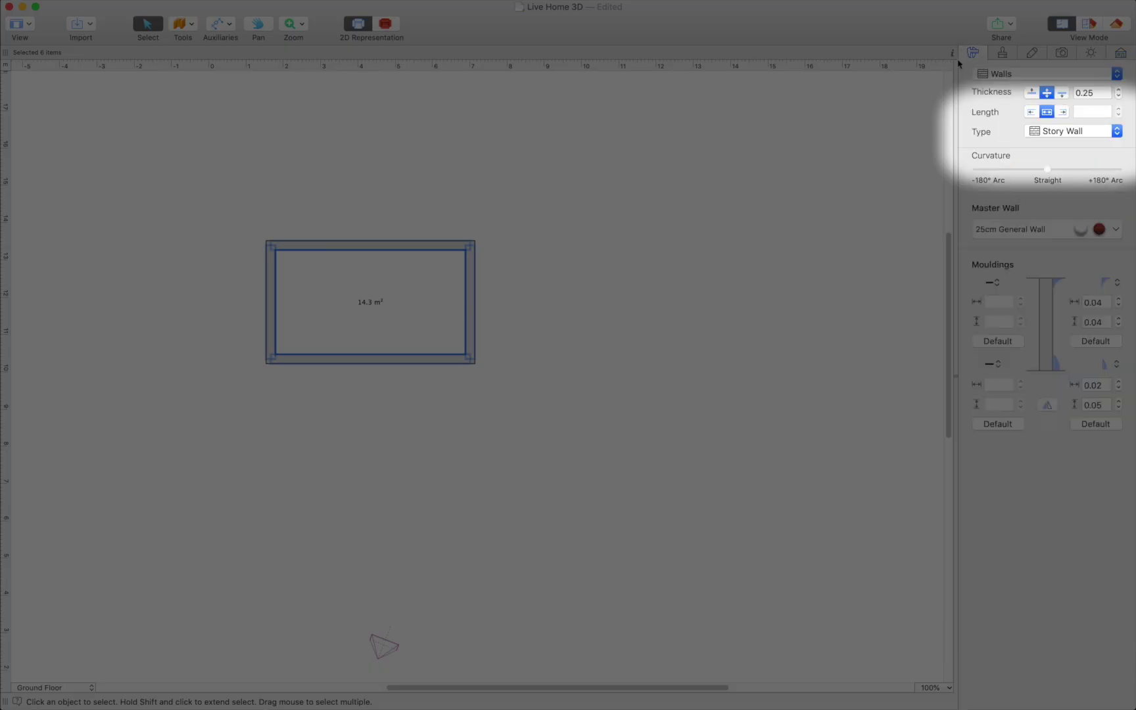
{"action": "left_click", "coordinate": [1069, 134]}
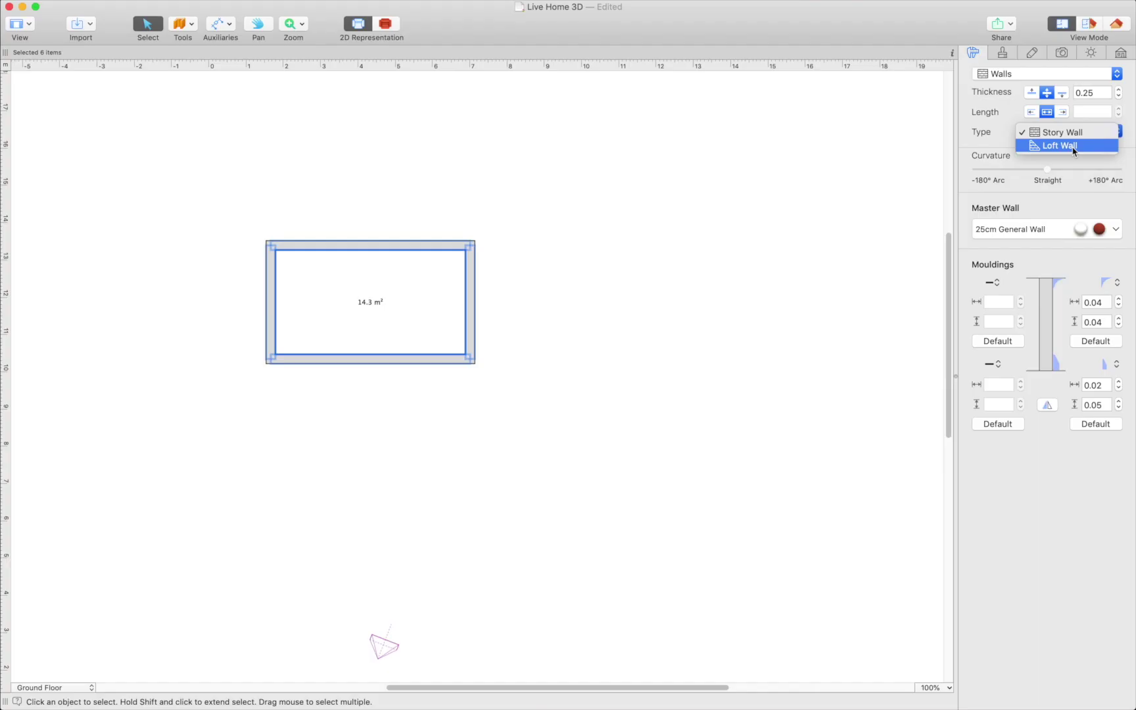
{"action": "left_click", "coordinate": [1074, 145]}
{"action": "left_click", "coordinate": [1108, 52]}
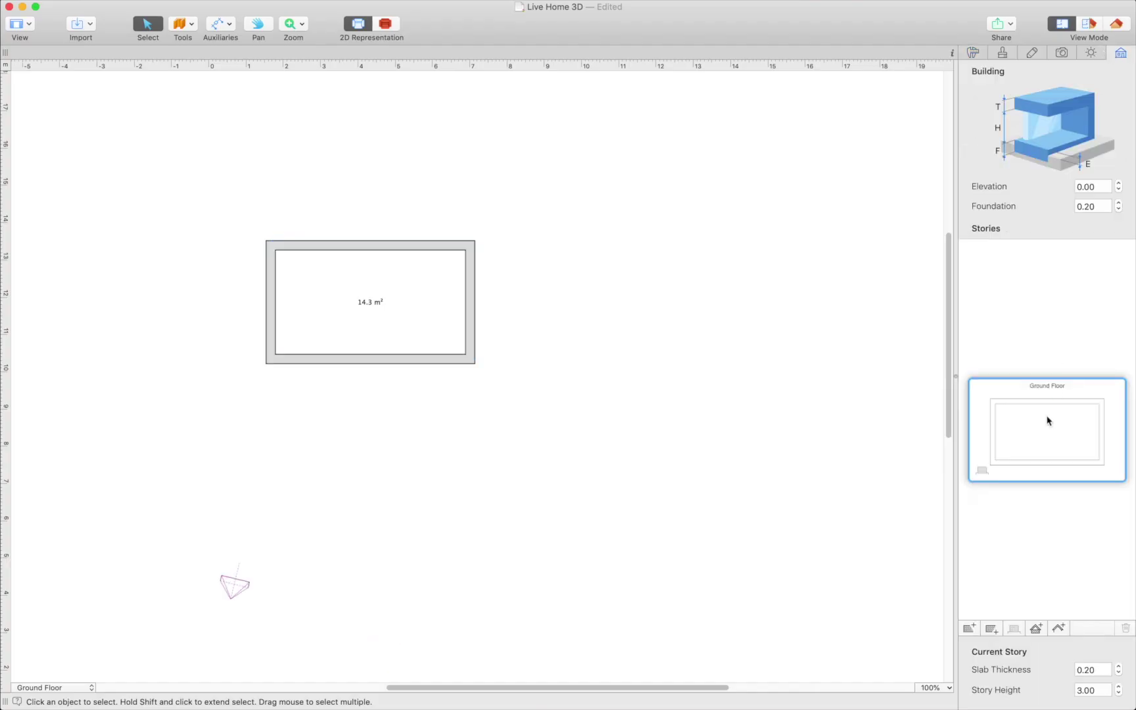
- Generate a hip roof over the room and set its elevation to 3.00
{"action": "left_click", "coordinate": [1059, 627]}
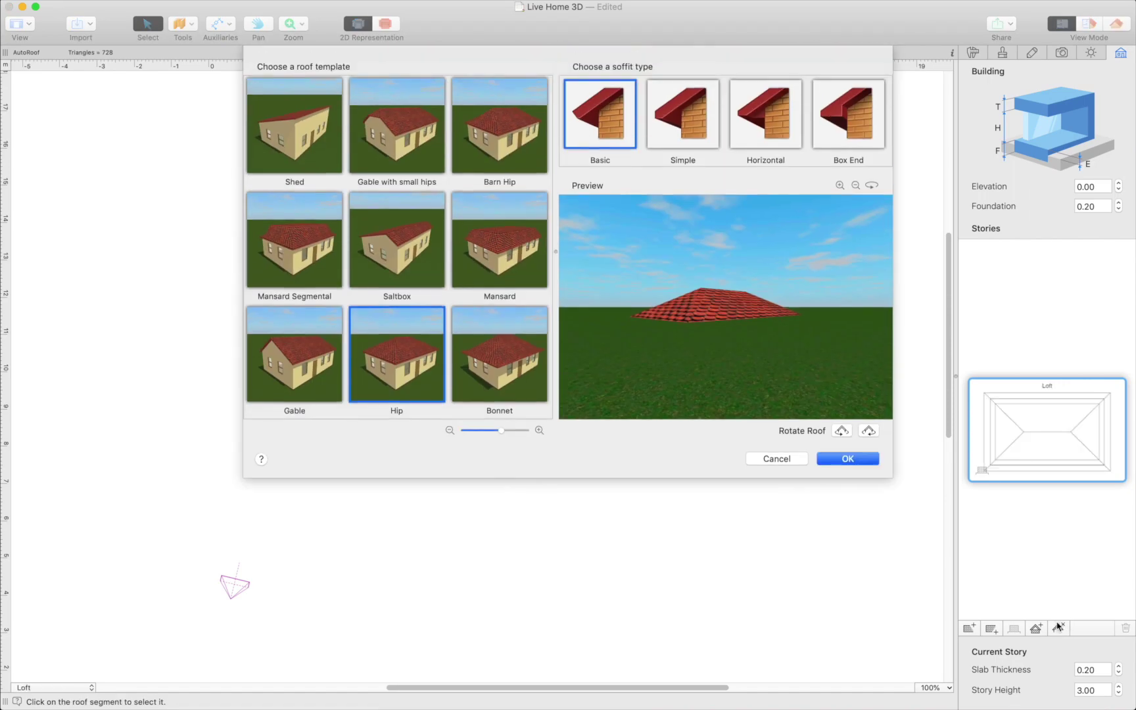
{"action": "left_click", "coordinate": [847, 458]}
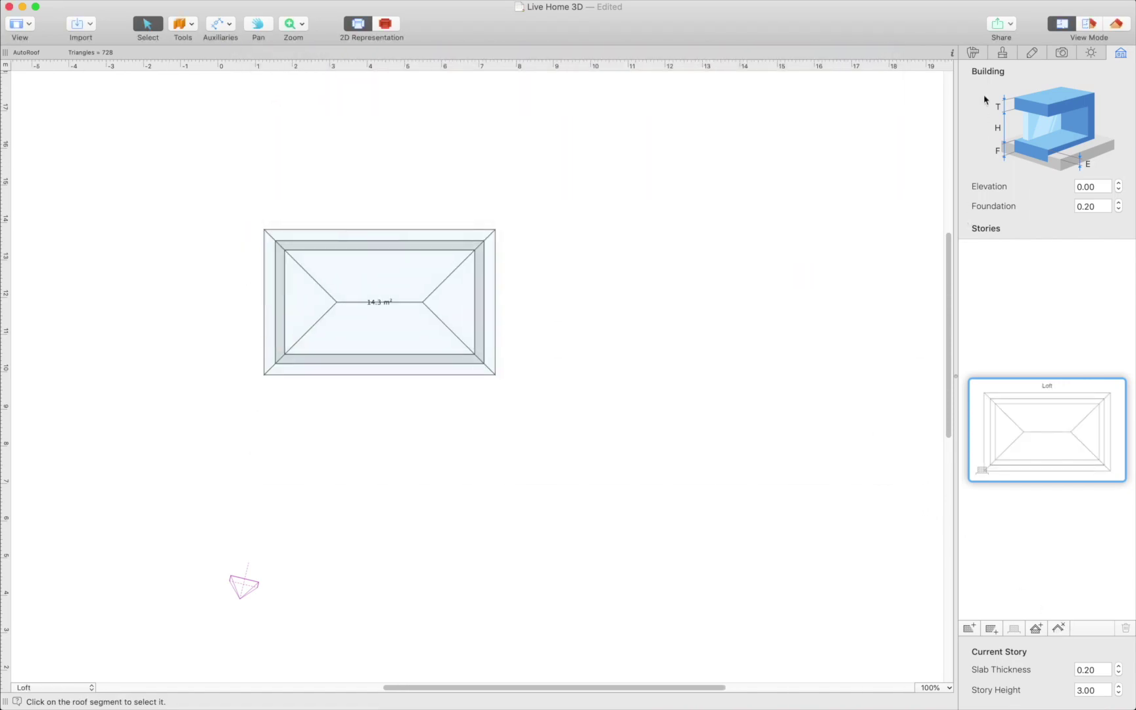
{"action": "left_click", "coordinate": [973, 54]}
{"action": "double_click", "coordinate": [1101, 185]}
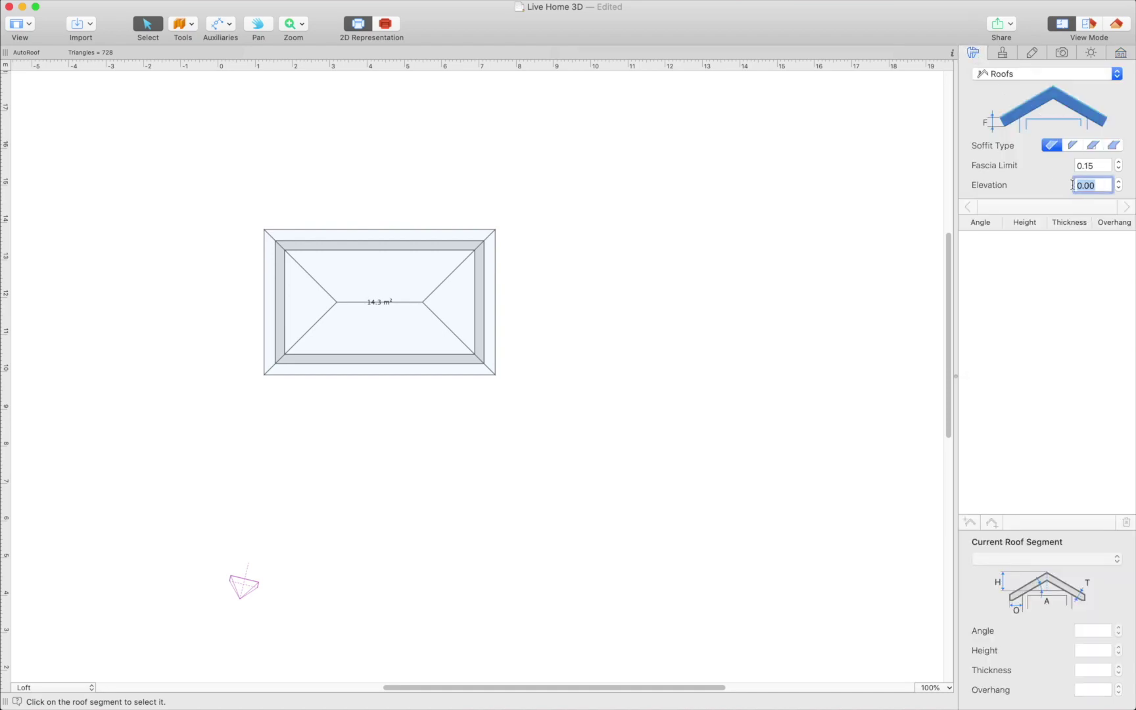
{"action": "key", "text": "BackSpace"}
{"action": "type", "text": "3"}
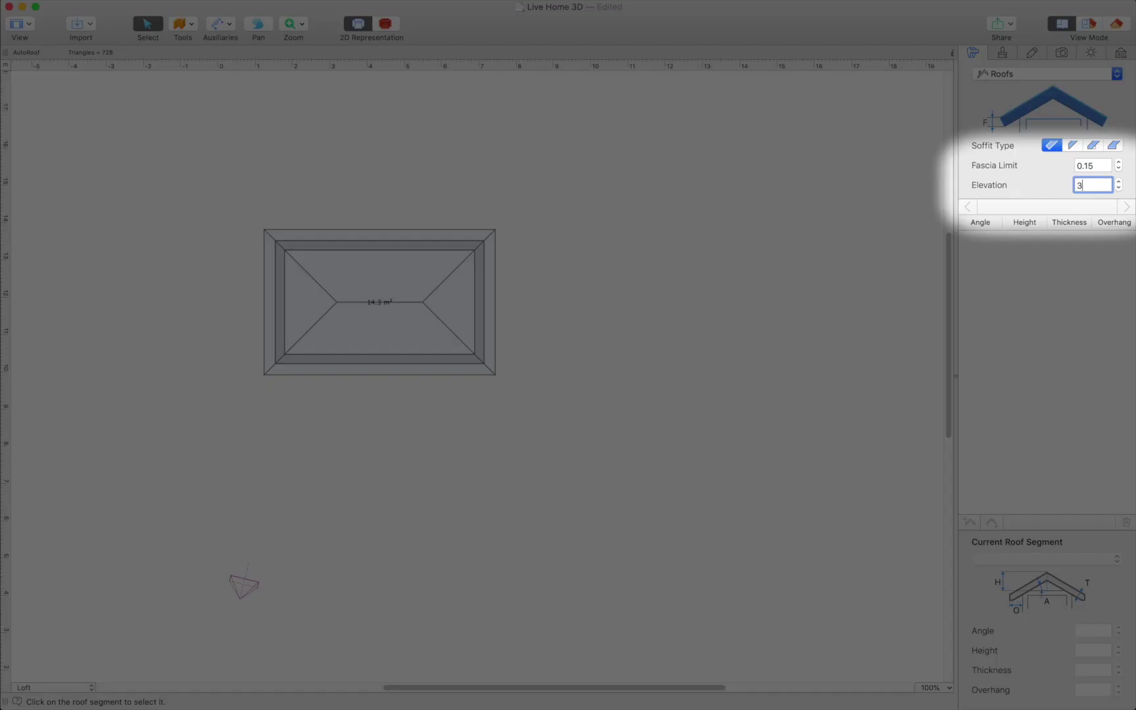
{"action": "key", "text": "Return"}
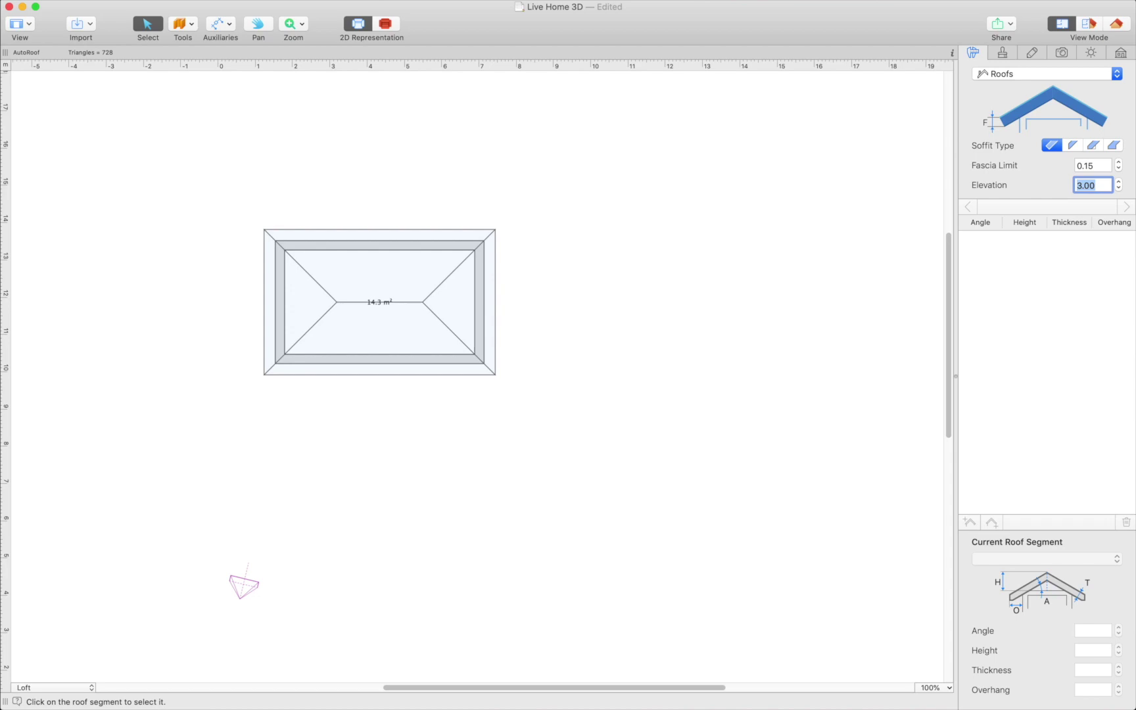
- Cut a rectangular opening across the whole long front wall in elevation view
{"action": "left_click", "coordinate": [1117, 23]}
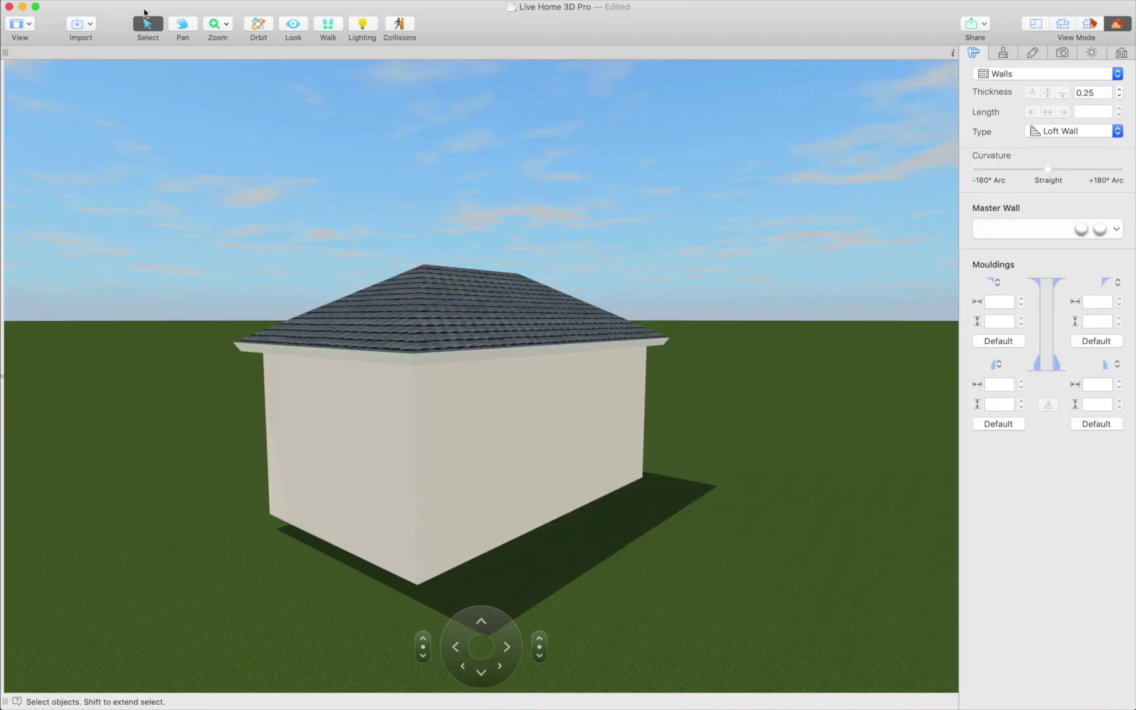
{"action": "left_click", "coordinate": [464, 666]}
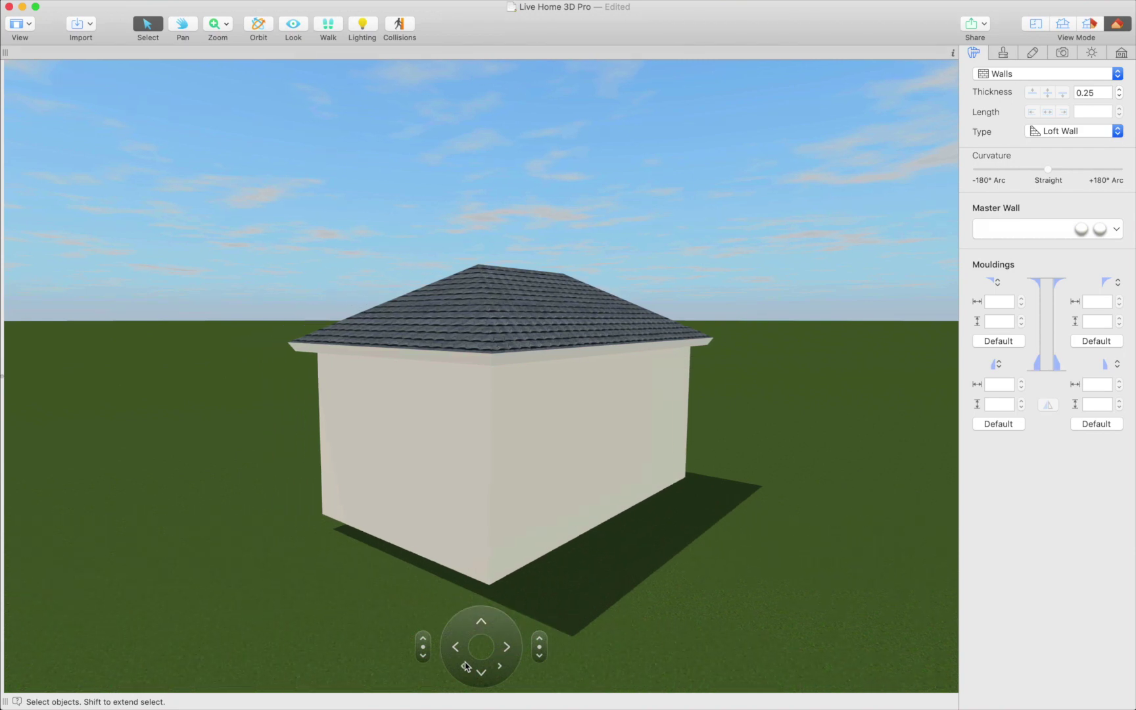
{"action": "left_click", "coordinate": [614, 443]}
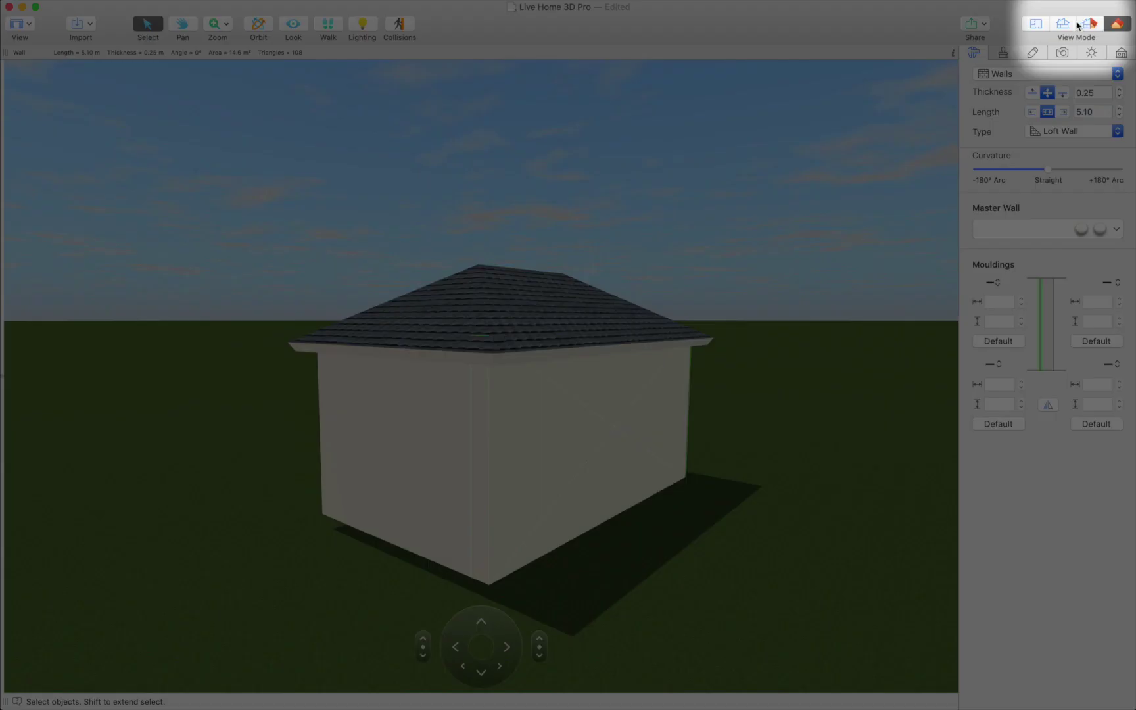
{"action": "left_click", "coordinate": [1062, 23]}
{"action": "left_click", "coordinate": [195, 28]}
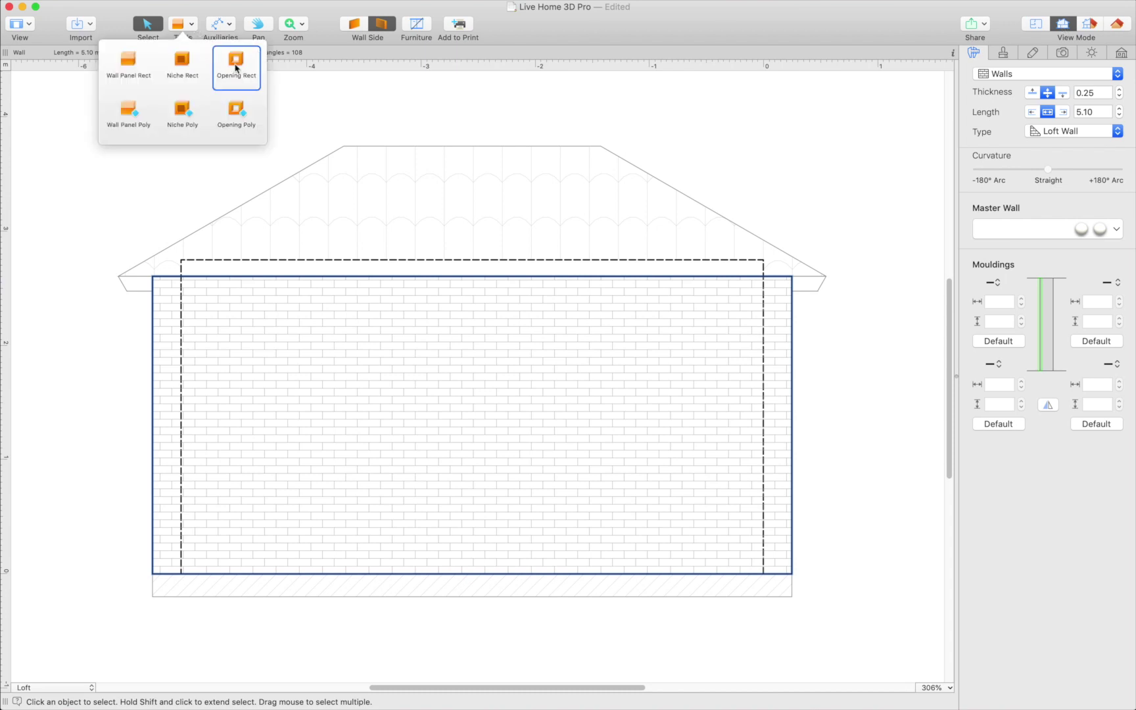
{"action": "left_click", "coordinate": [237, 69]}
{"action": "left_click_drag", "start_coordinate": [186, 281], "coordinate": [764, 571]}
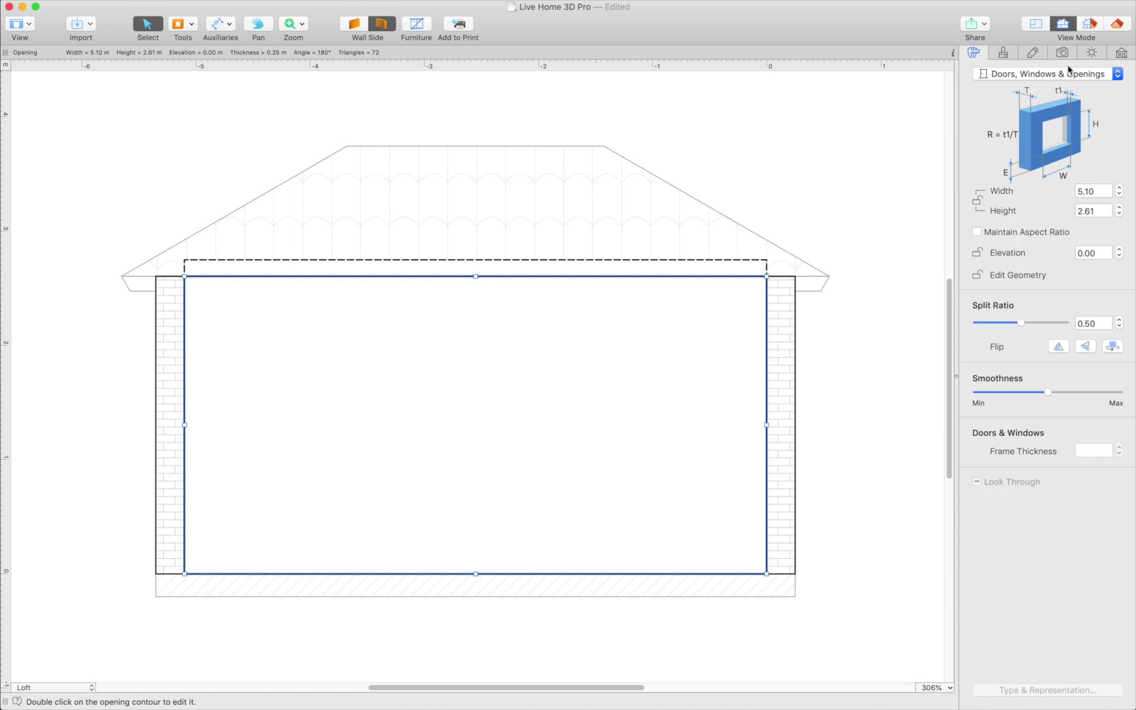
- Cut a 2.85 m rectangular opening across the short side wall
{"action": "left_click", "coordinate": [1117, 25]}
{"action": "left_click", "coordinate": [431, 474]}
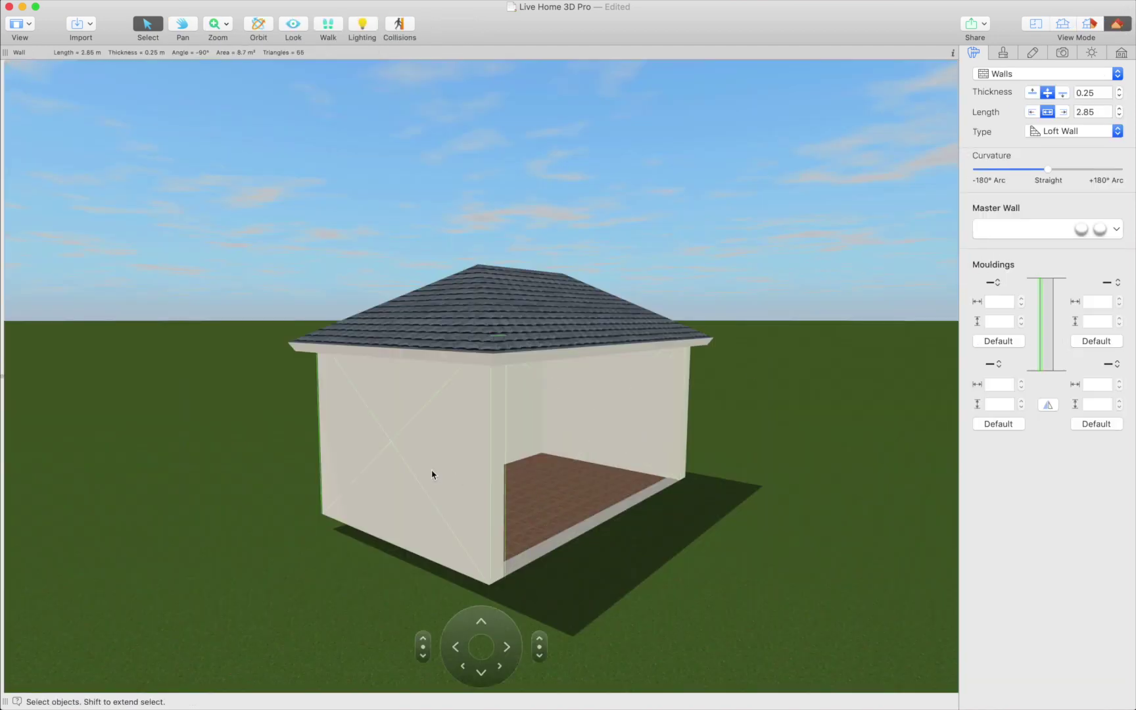
{"action": "left_click", "coordinate": [1066, 25]}
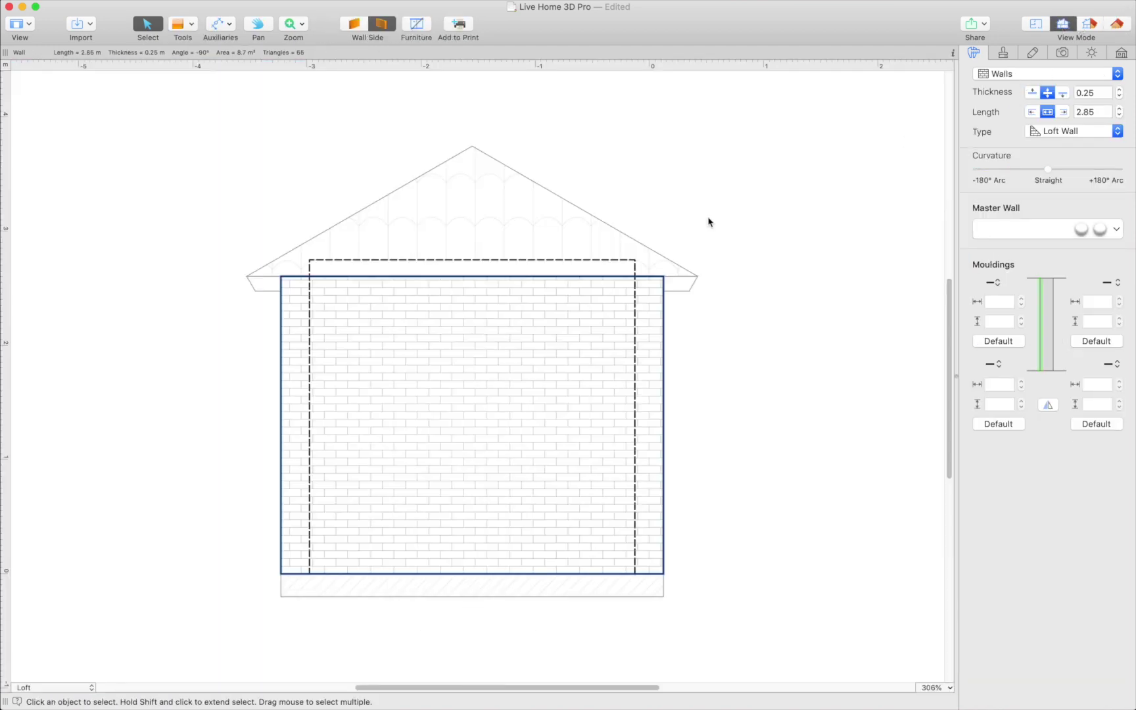
{"action": "left_click", "coordinate": [194, 27]}
{"action": "left_click", "coordinate": [238, 66]}
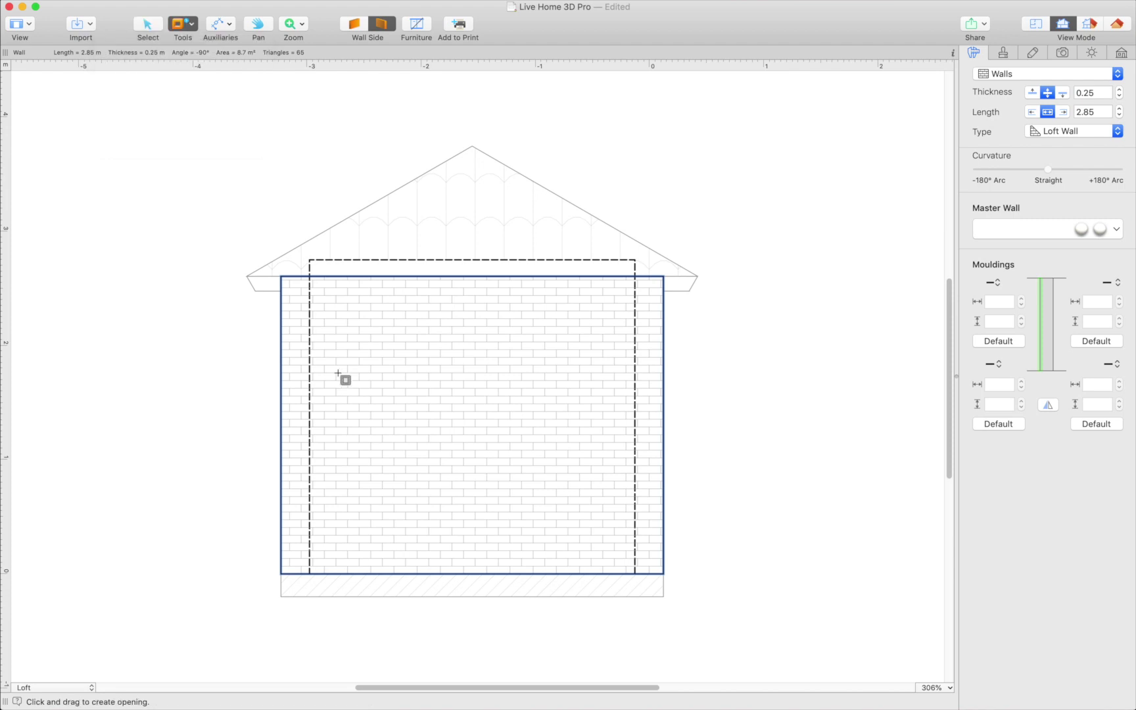
{"action": "left_click_drag", "start_coordinate": [312, 278], "coordinate": [631, 571]}
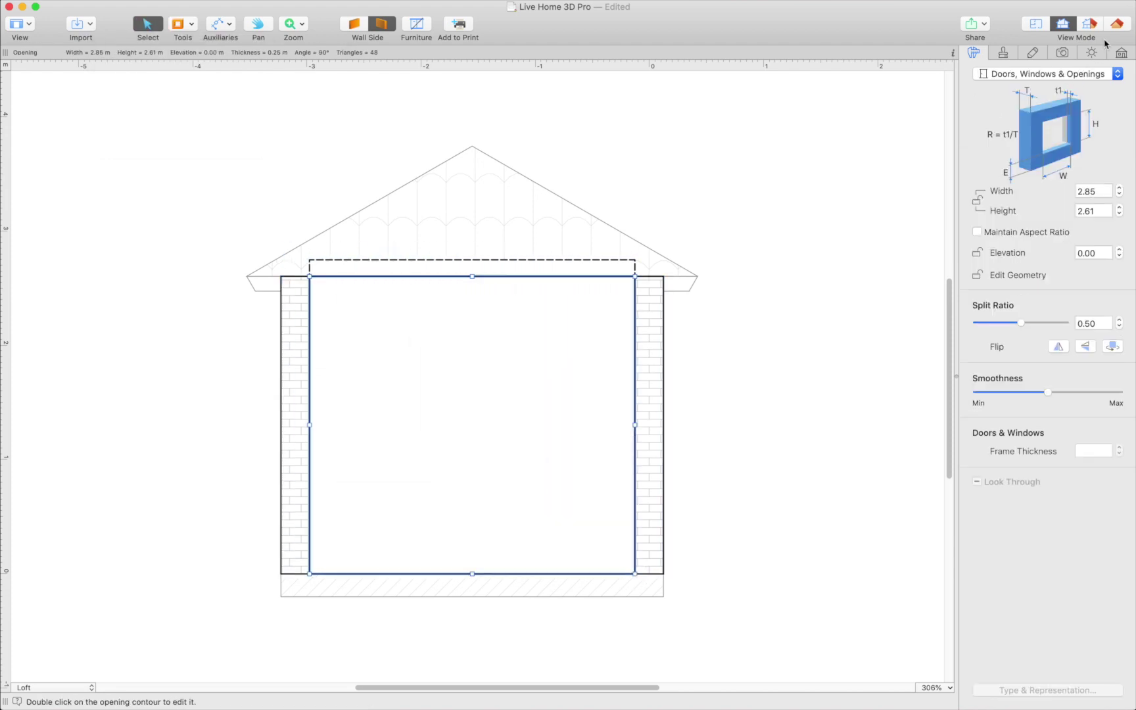
{"action": "left_click", "coordinate": [1116, 24]}
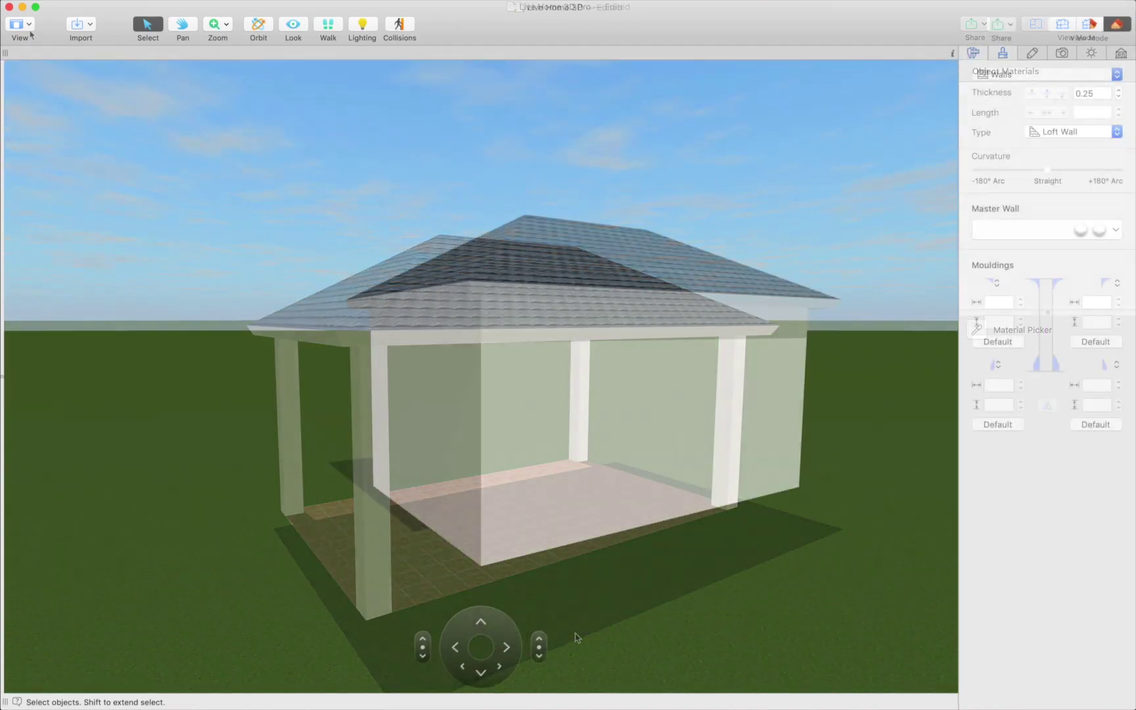
- Place a KUP wide opening from the Openings library on the front wall and widen it to 5.10 m
{"action": "left_click", "coordinate": [20, 24]}
{"action": "left_click", "coordinate": [46, 48]}
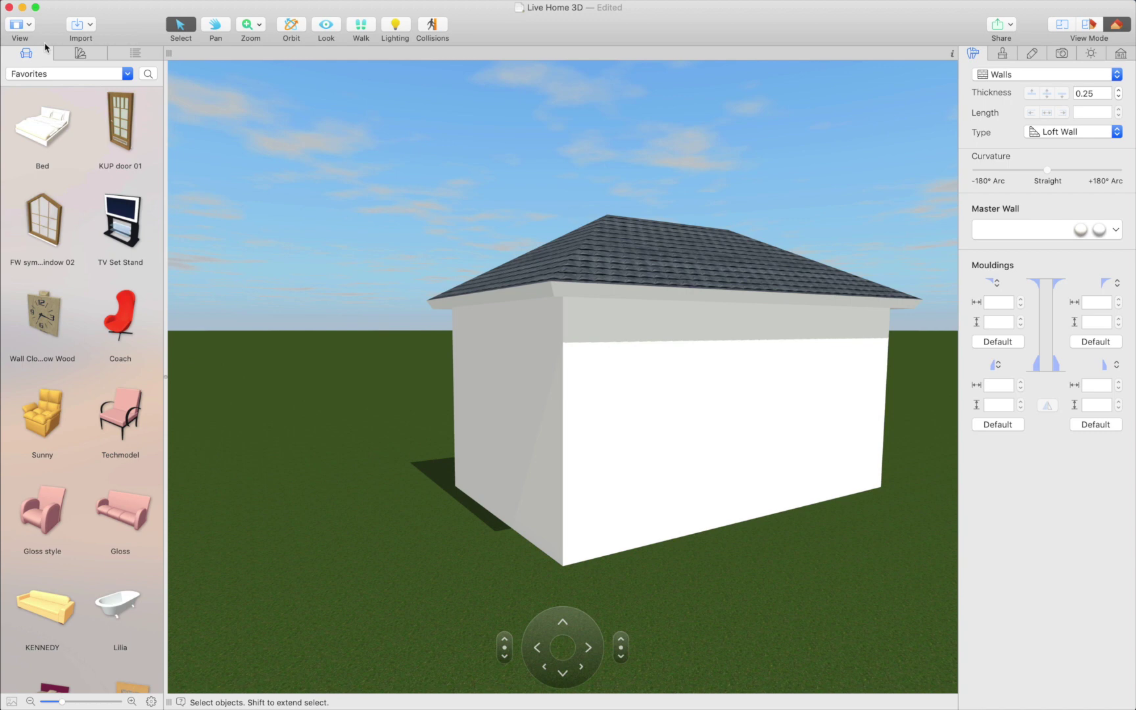
{"action": "left_click", "coordinate": [47, 75]}
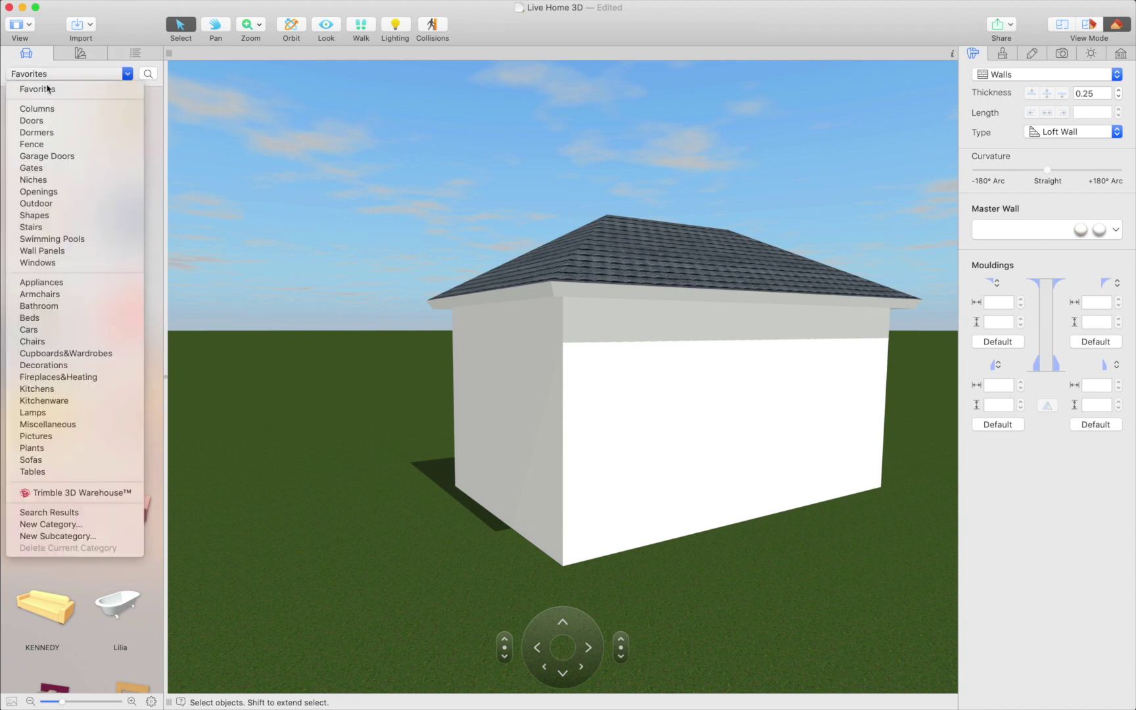
{"action": "left_click", "coordinate": [76, 192]}
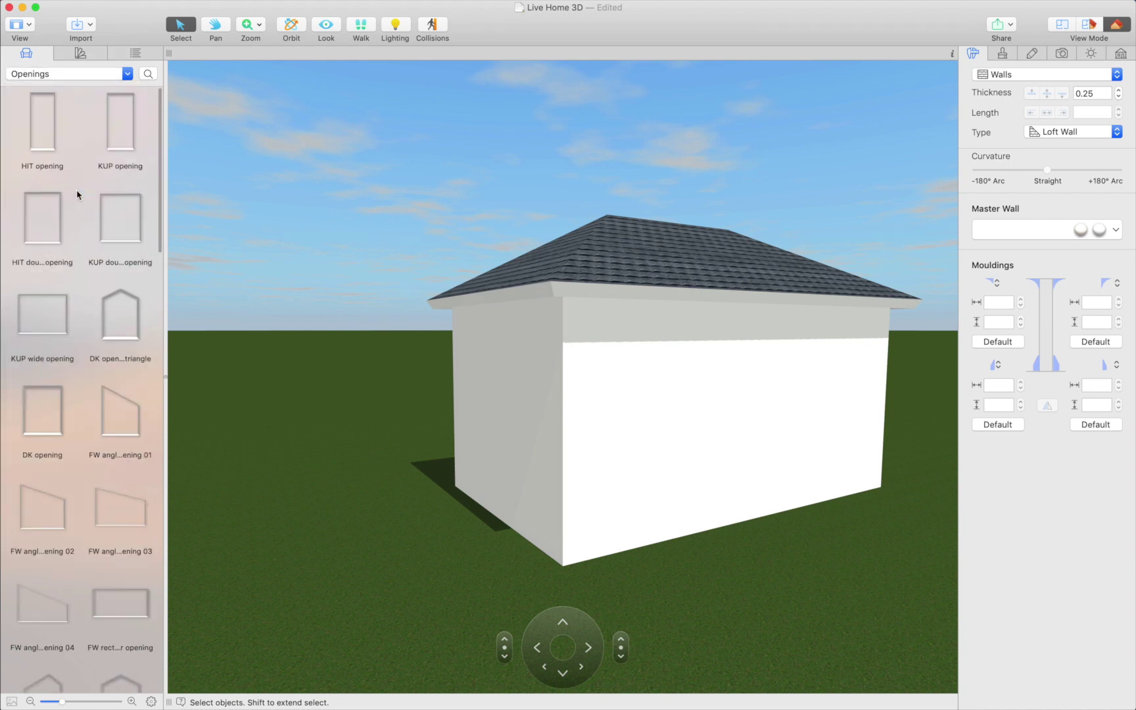
{"action": "left_click_drag", "start_coordinate": [42, 314], "coordinate": [724, 423]}
{"action": "left_click", "coordinate": [1060, 24]}
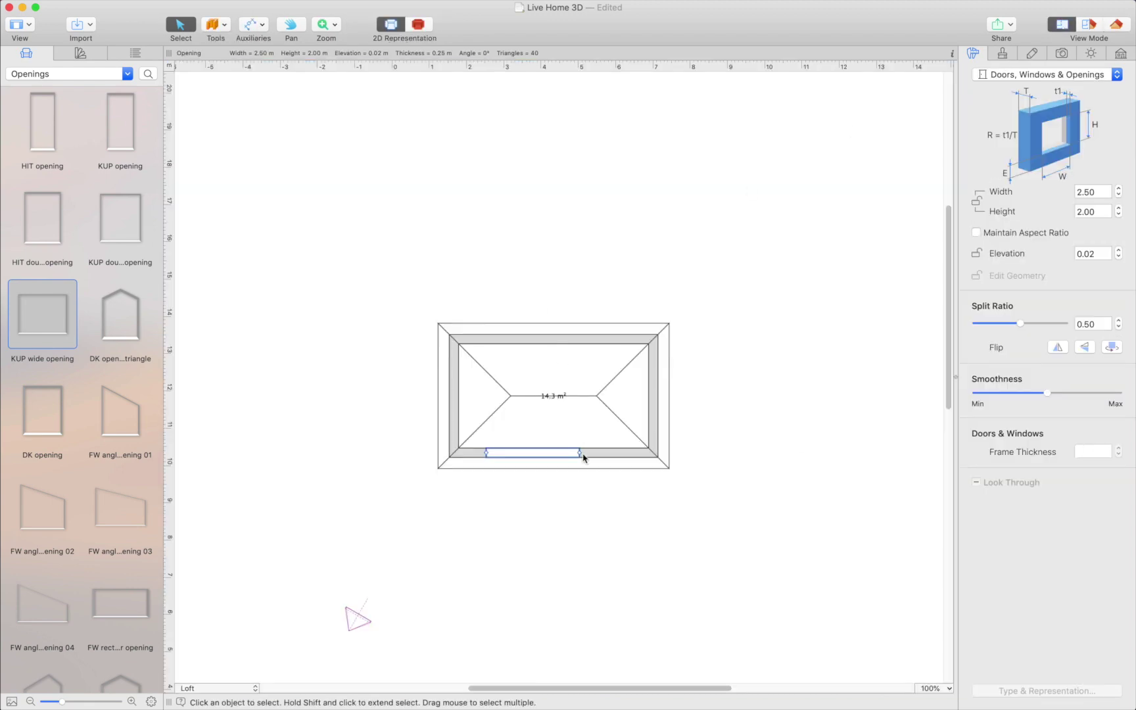
{"action": "left_click_drag", "start_coordinate": [580, 456], "coordinate": [646, 450]}
{"action": "left_click_drag", "start_coordinate": [486, 454], "coordinate": [458, 453]}
- Place a DK opening on the side wall and stretch it to about 2.80 m
{"action": "key", "text": "super+2"}
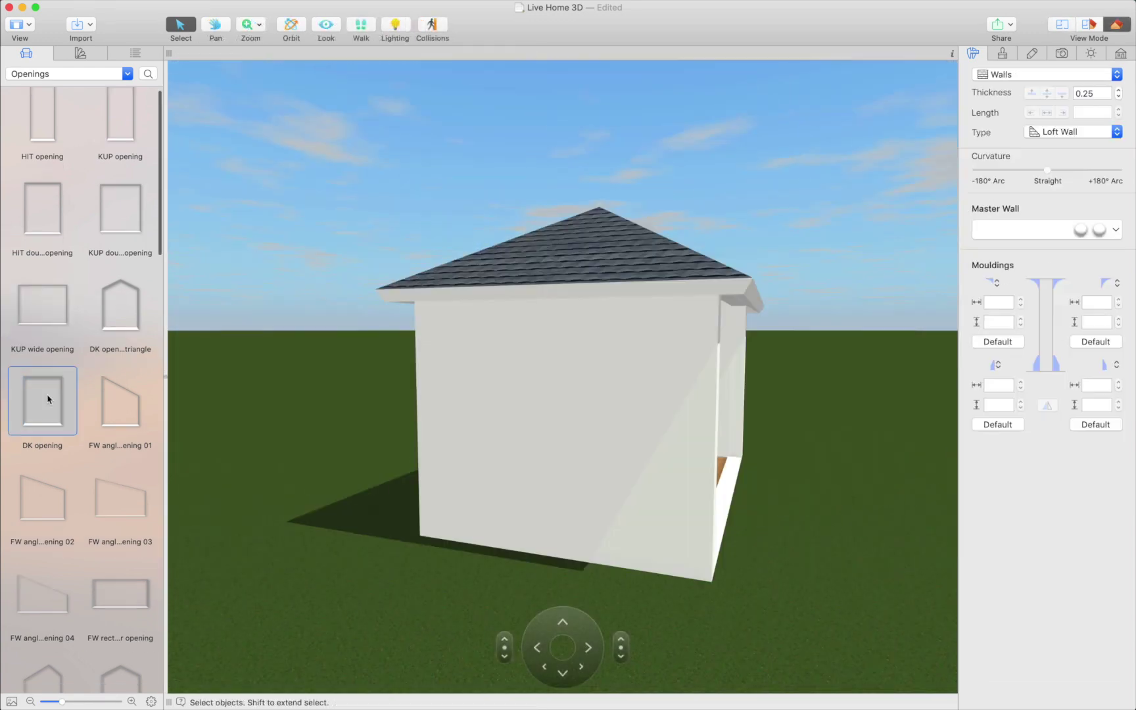
{"action": "left_click_drag", "start_coordinate": [48, 399], "coordinate": [569, 437]}
{"action": "left_click", "coordinate": [1059, 27]}
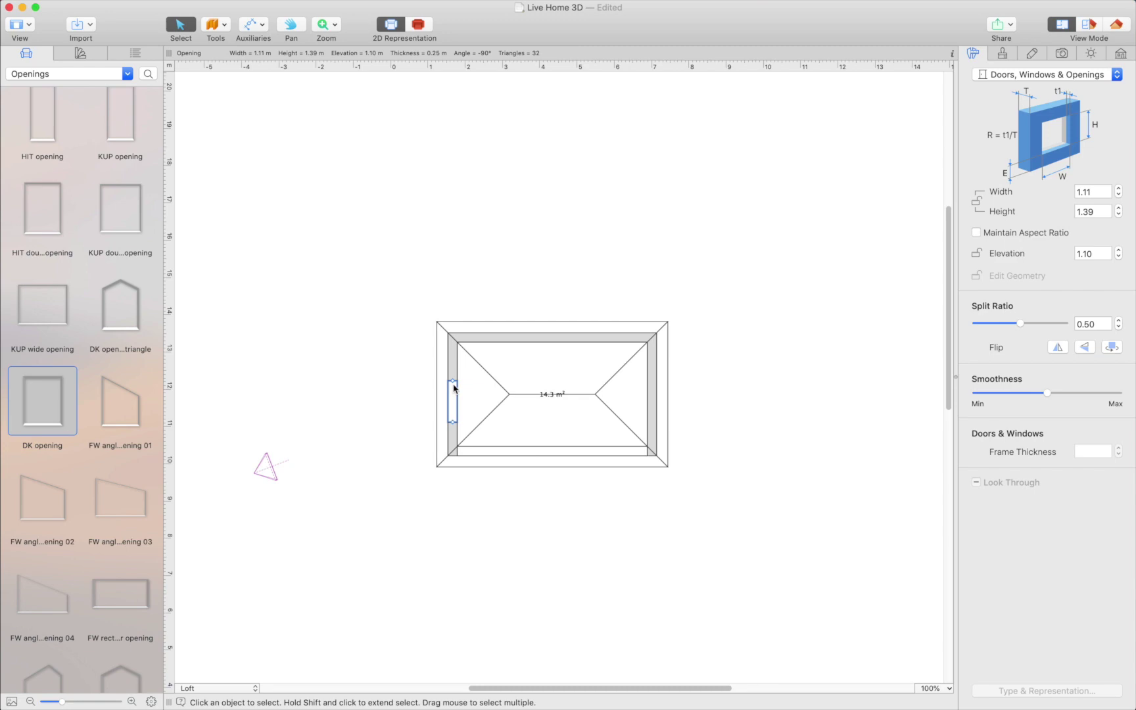
{"action": "left_click_drag", "start_coordinate": [454, 384], "coordinate": [451, 343]}
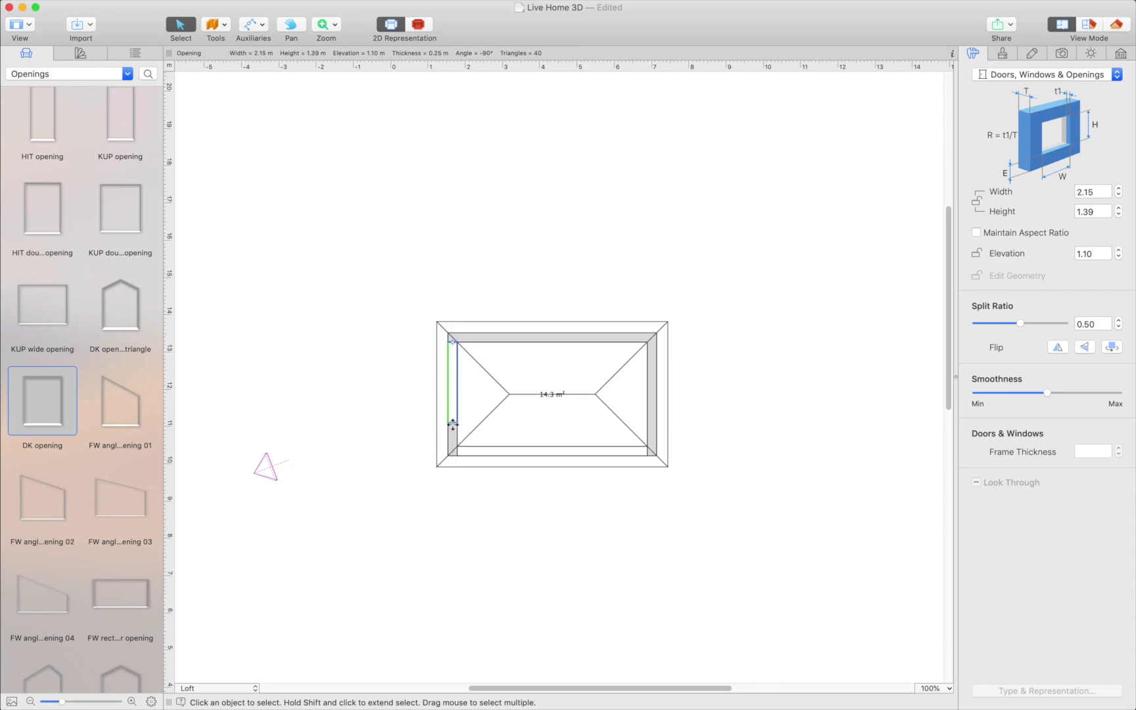
{"action": "left_click_drag", "start_coordinate": [452, 424], "coordinate": [452, 446]}
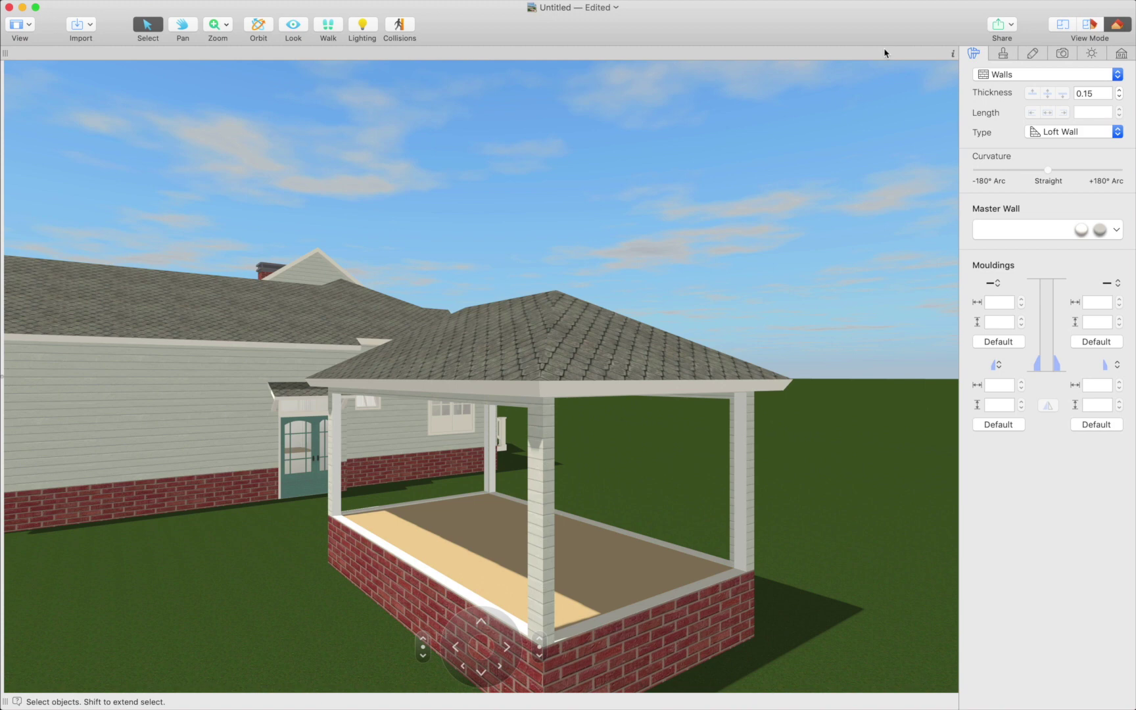
- Lower the porch floor to -0.25 and start editing the porch opening's height
{"action": "left_click", "coordinate": [574, 558]}
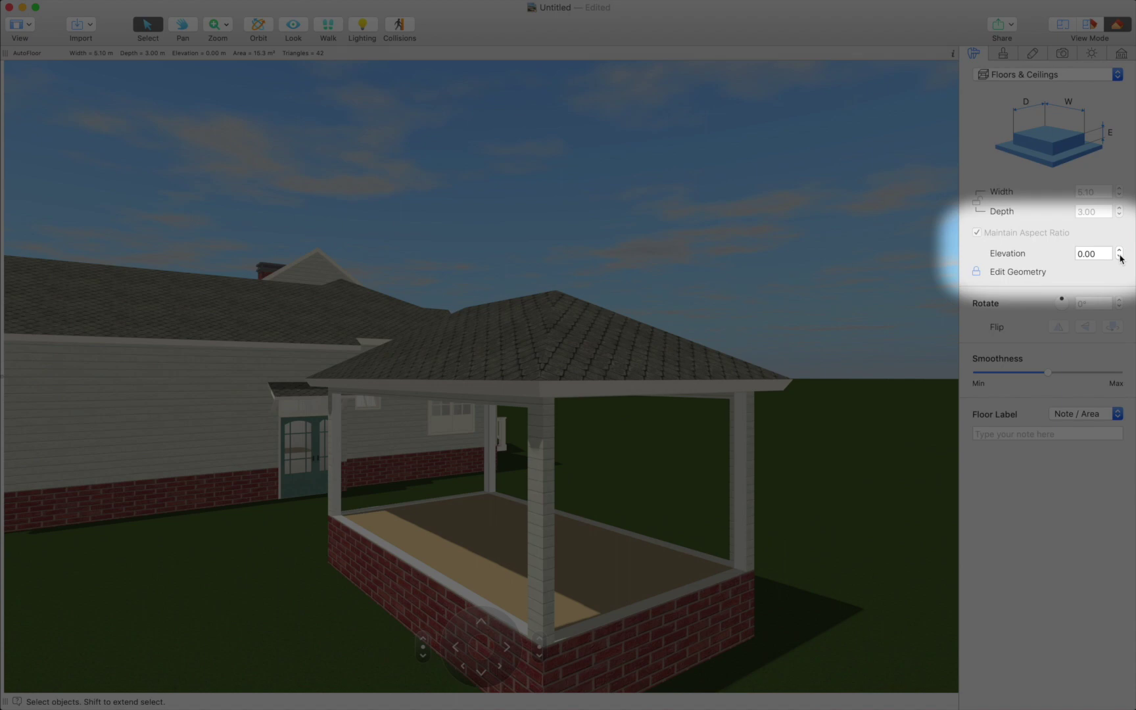
{"action": "left_click_drag", "start_coordinate": [1119, 256], "coordinate": [1119, 258]}
{"action": "left_click", "coordinate": [369, 549]}
{"action": "left_click", "coordinate": [1104, 210]}
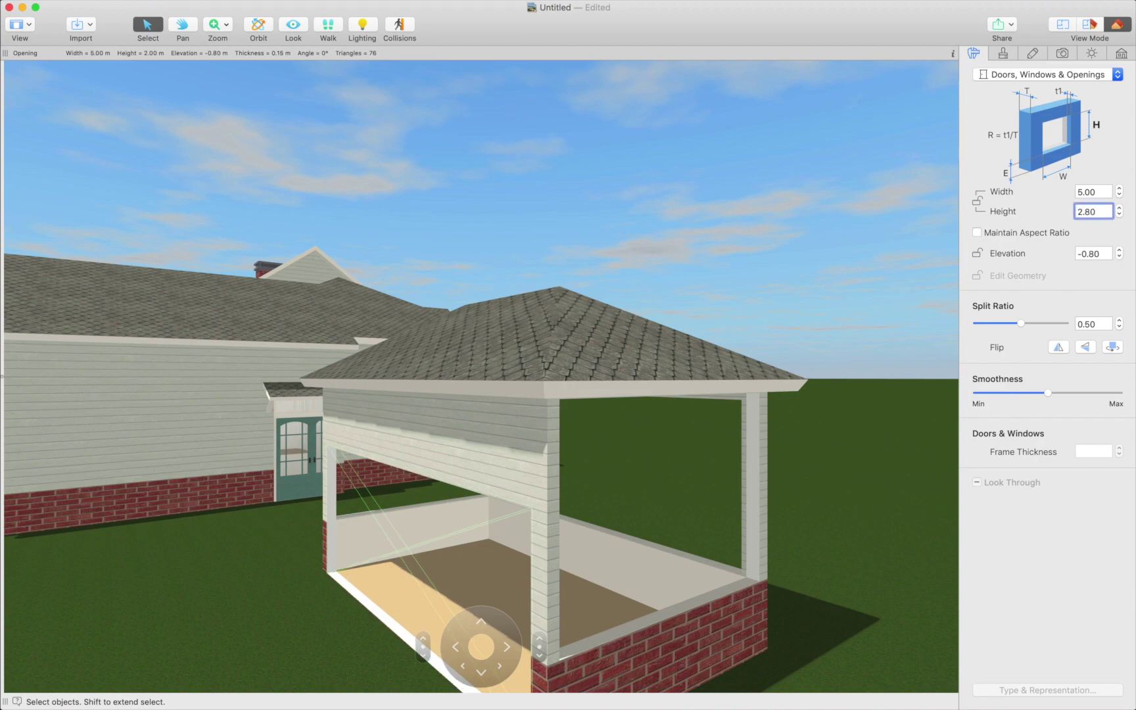
- Apply the 2.80 m opening height, draw a 0.75 × 0.20 m building block, and show Shapes library
{"action": "key", "text": "Return"}
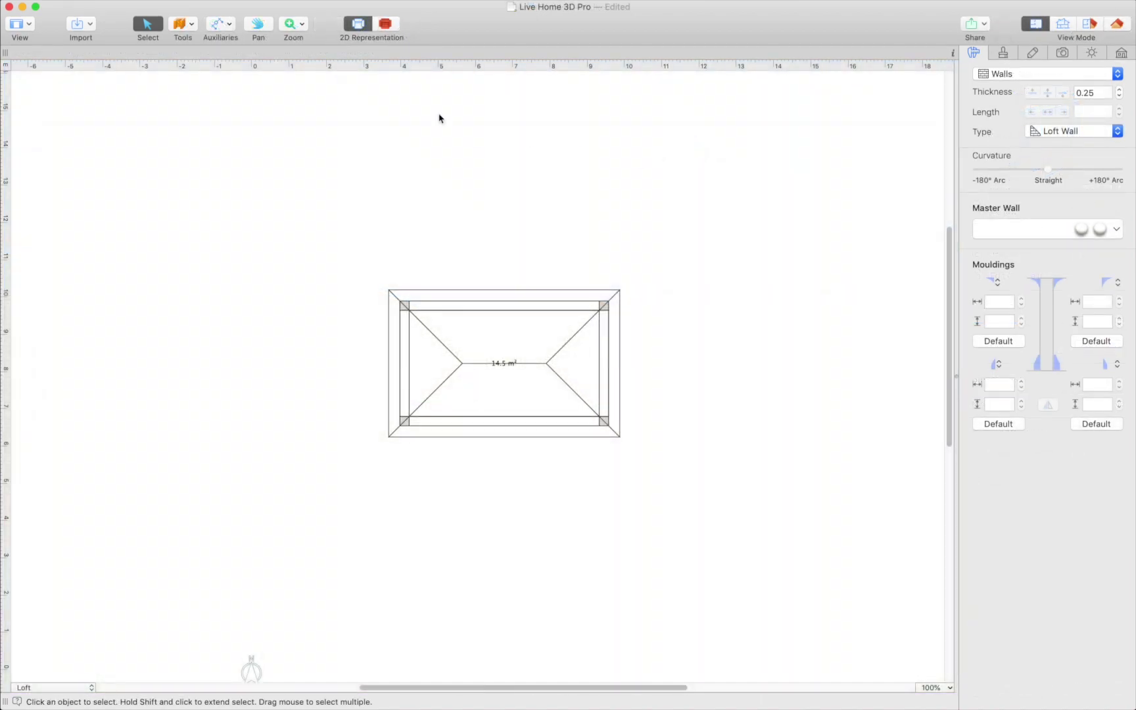
{"action": "left_click", "coordinate": [191, 25]}
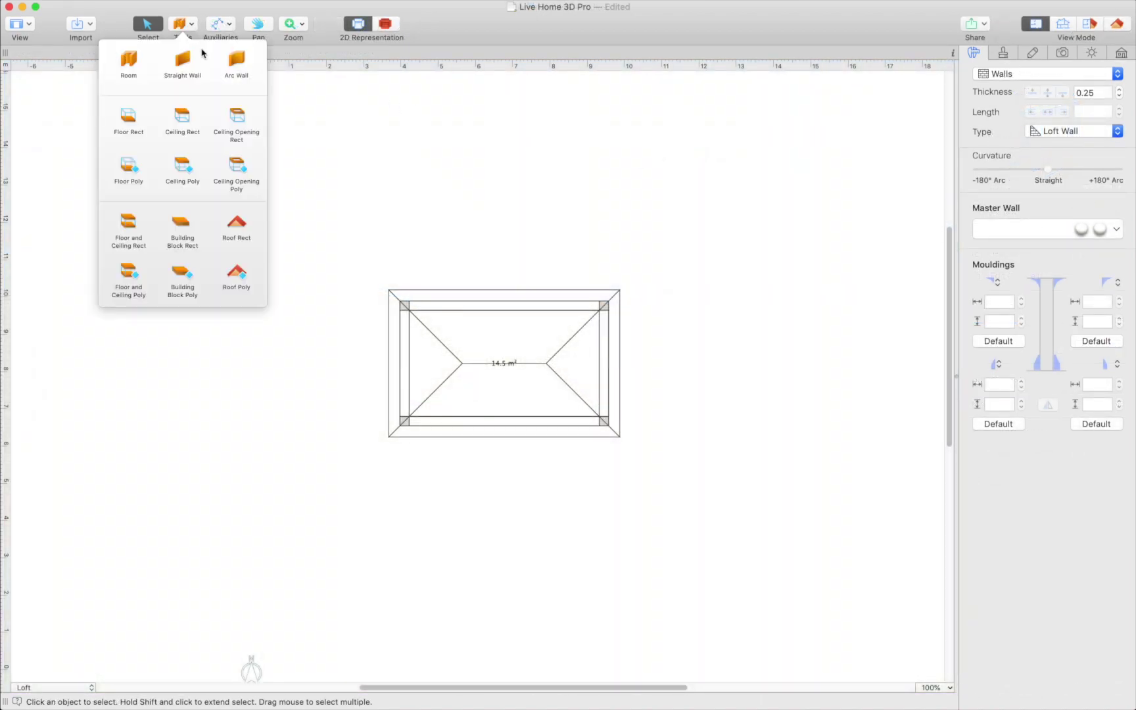
{"action": "left_click", "coordinate": [189, 240]}
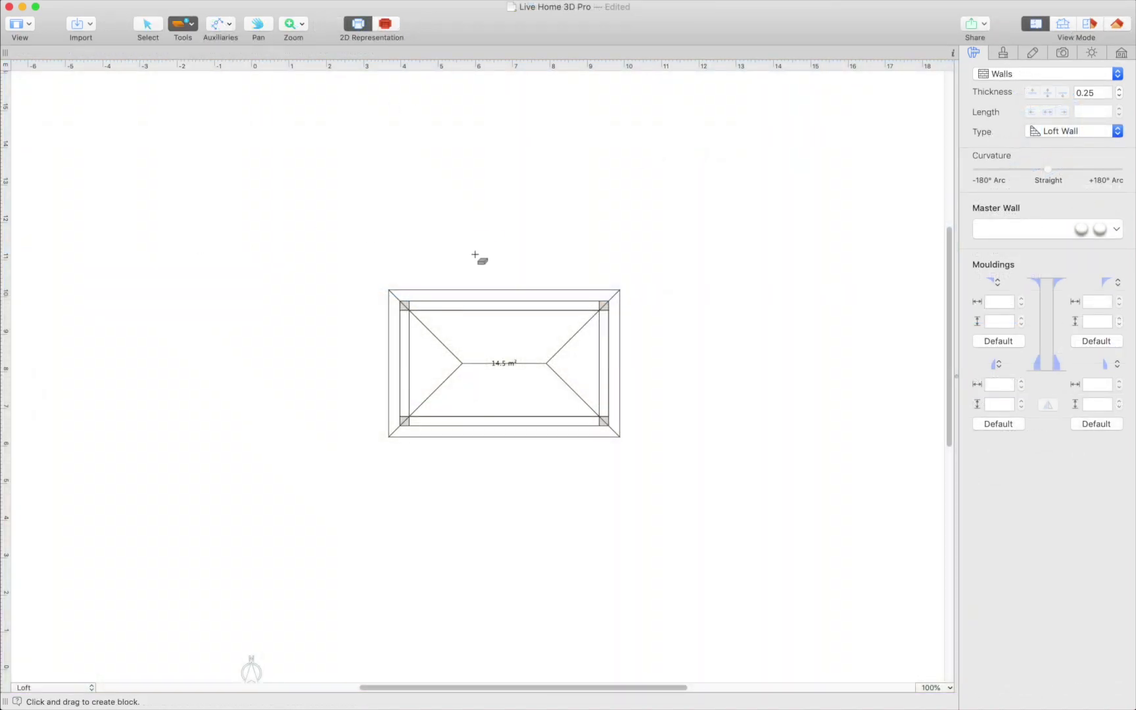
{"action": "left_click_drag", "start_coordinate": [475, 255], "coordinate": [504, 261]}
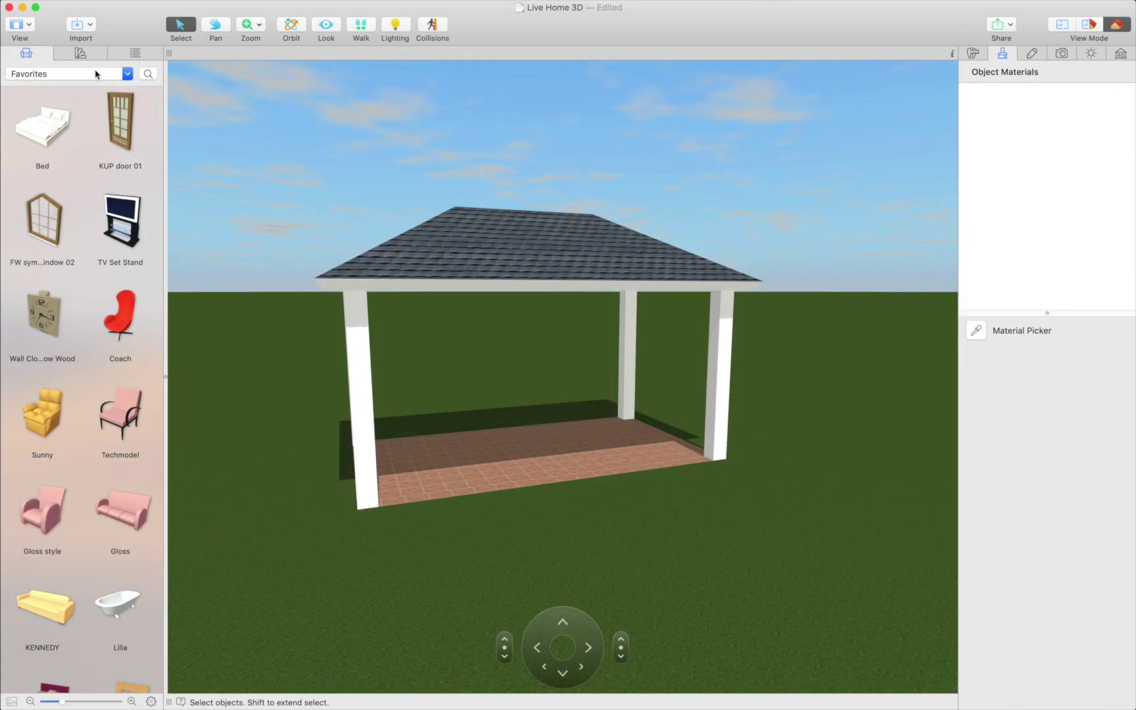
{"action": "left_click", "coordinate": [95, 74]}
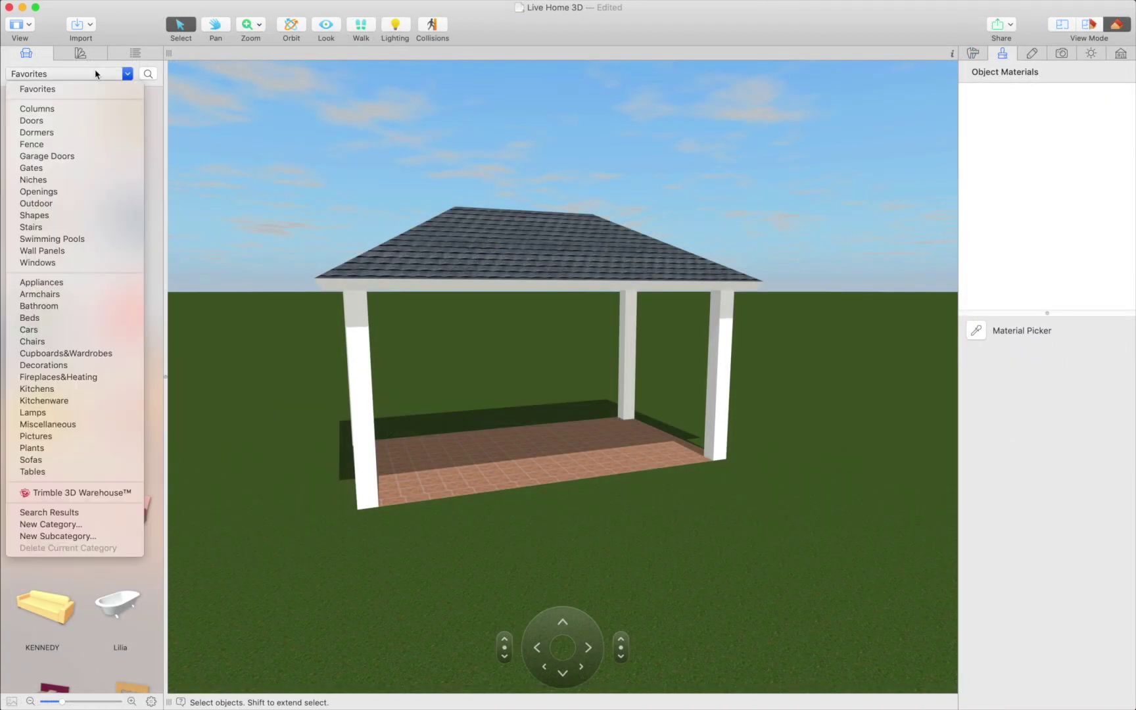
{"action": "left_click", "coordinate": [71, 217]}
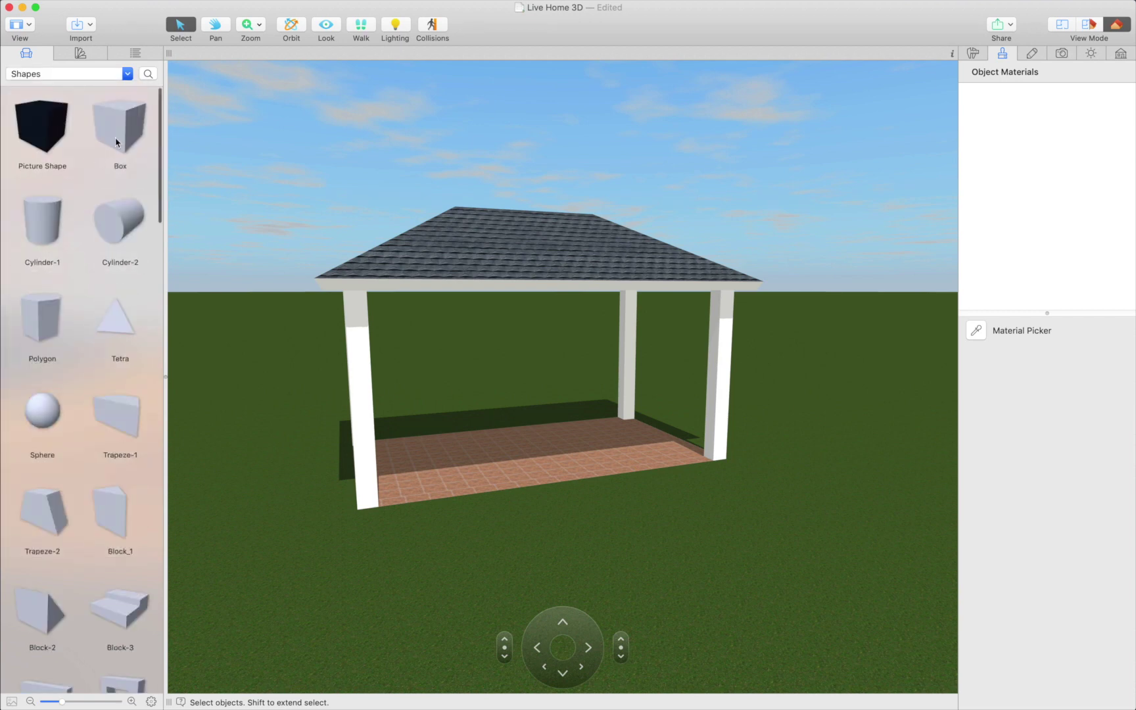
- Place a Box in front of the pavilion and size it 0.77 × 0.17 × 0.17 m
{"action": "left_click_drag", "start_coordinate": [116, 142], "coordinate": [450, 556]}
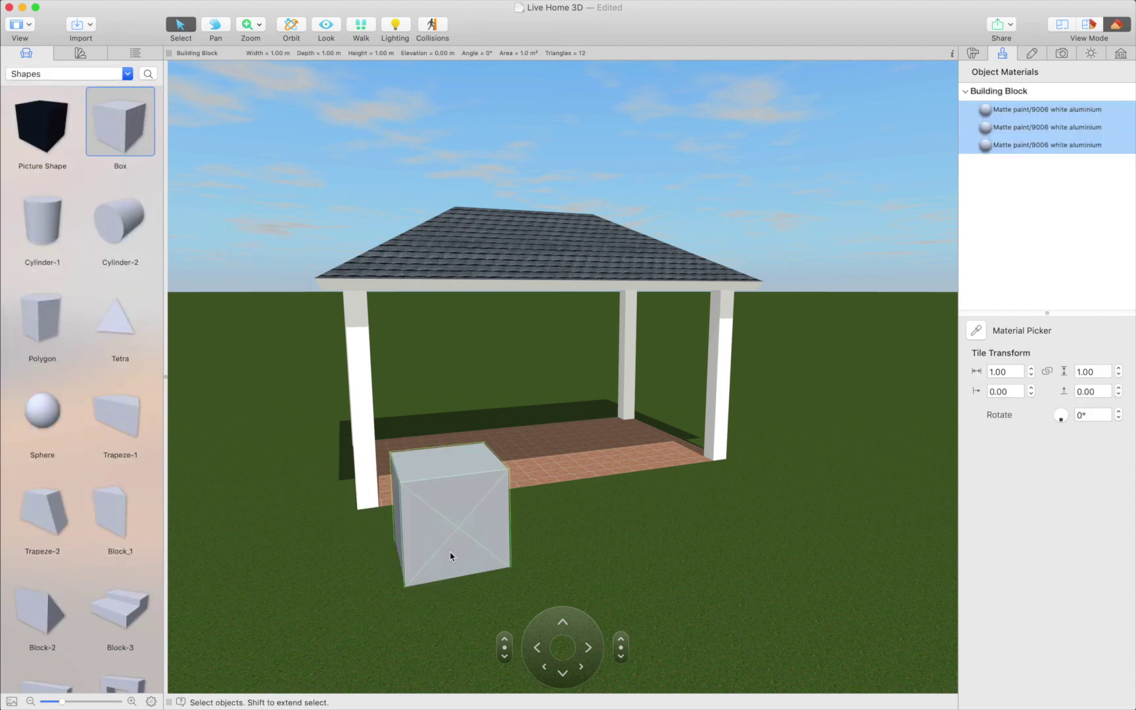
{"action": "left_click", "coordinate": [972, 52]}
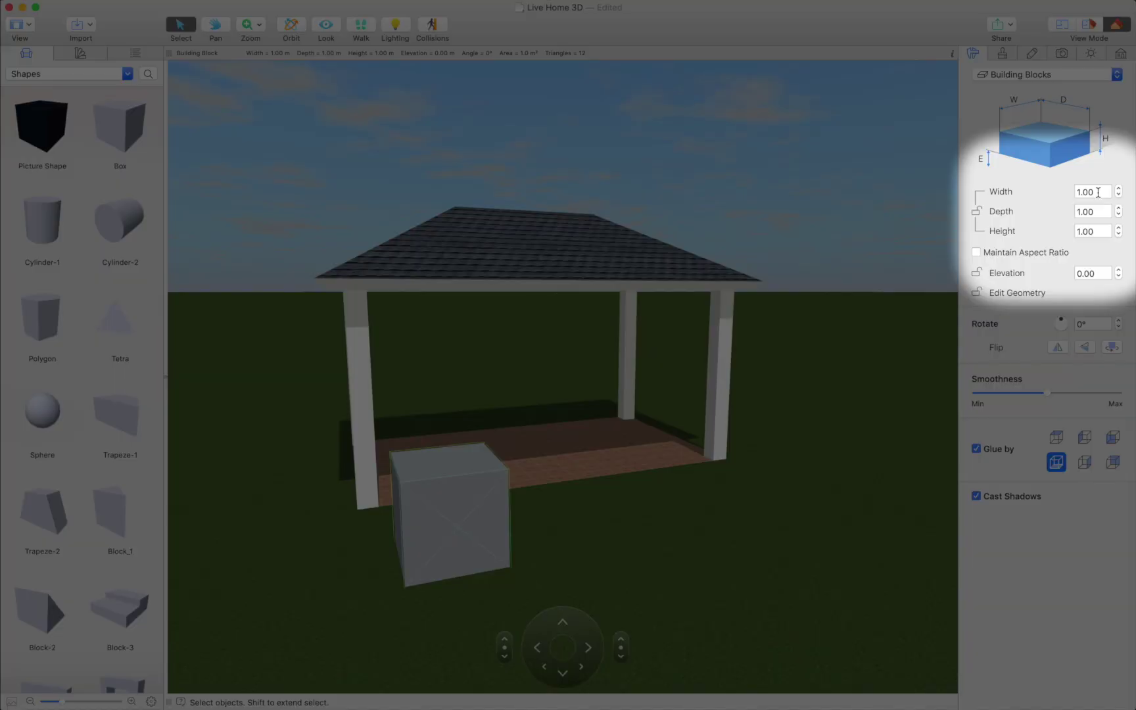
{"action": "left_click", "coordinate": [1098, 192]}
{"action": "type", "text": "0.77"}
{"action": "key", "text": "Tab"}
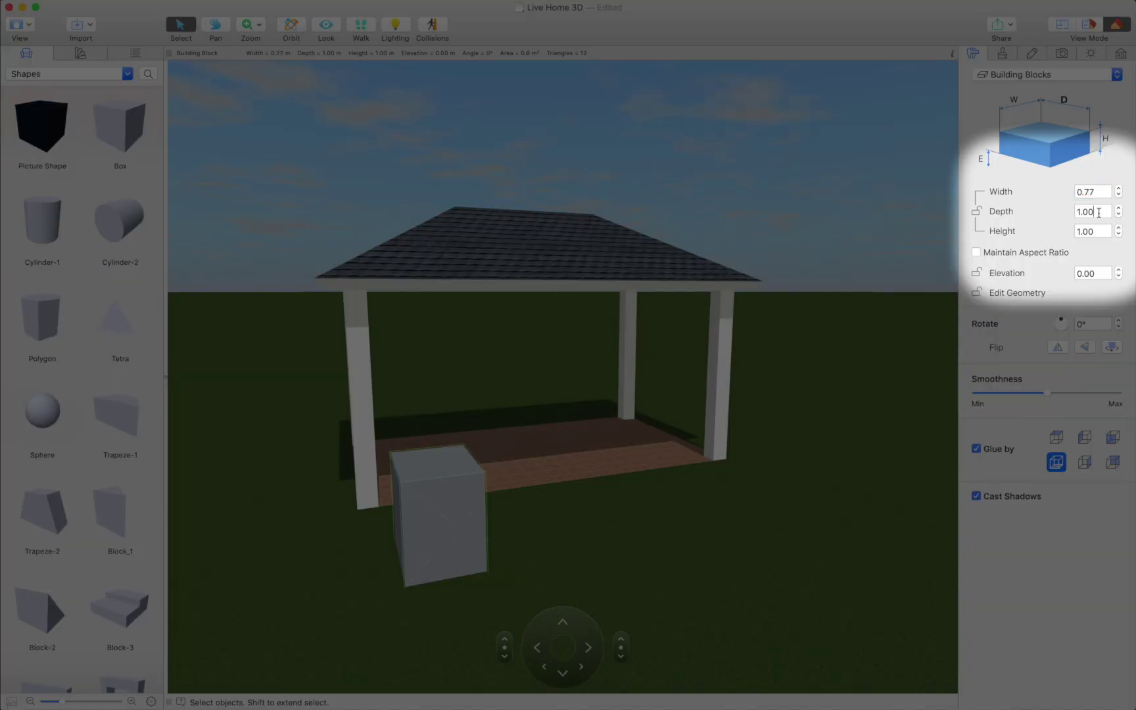
{"action": "type", "text": "0.1"}
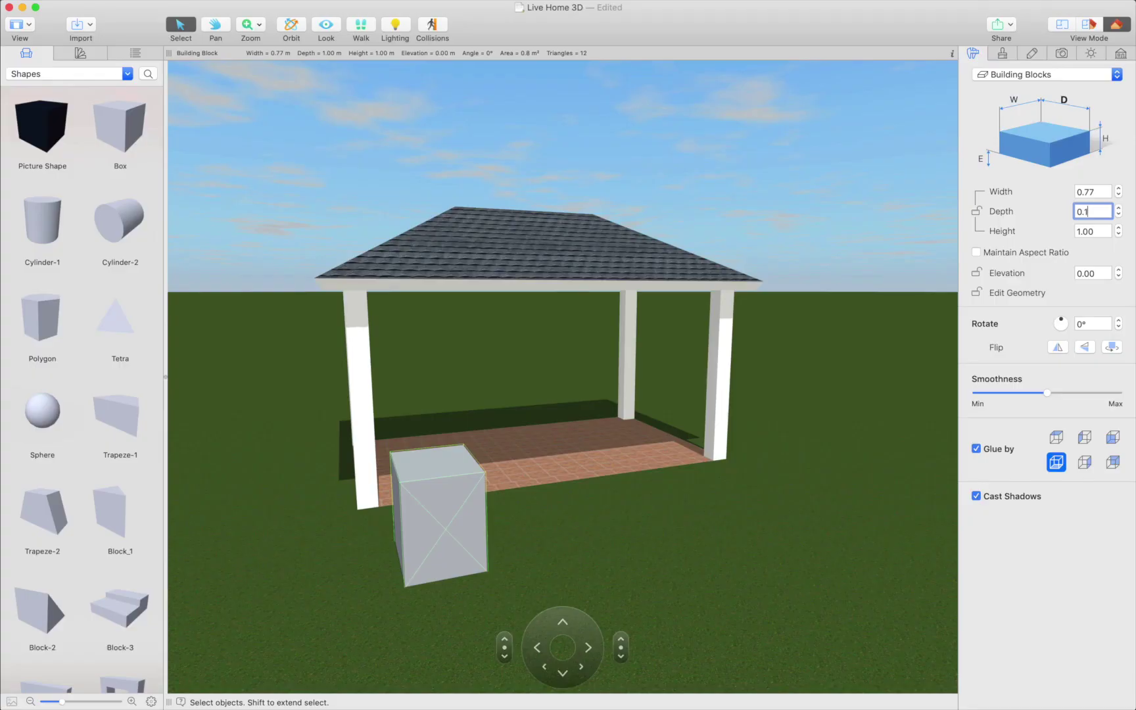
{"action": "type", "text": "7"}
{"action": "key", "text": "Tab"}
{"action": "type", "text": "0"}
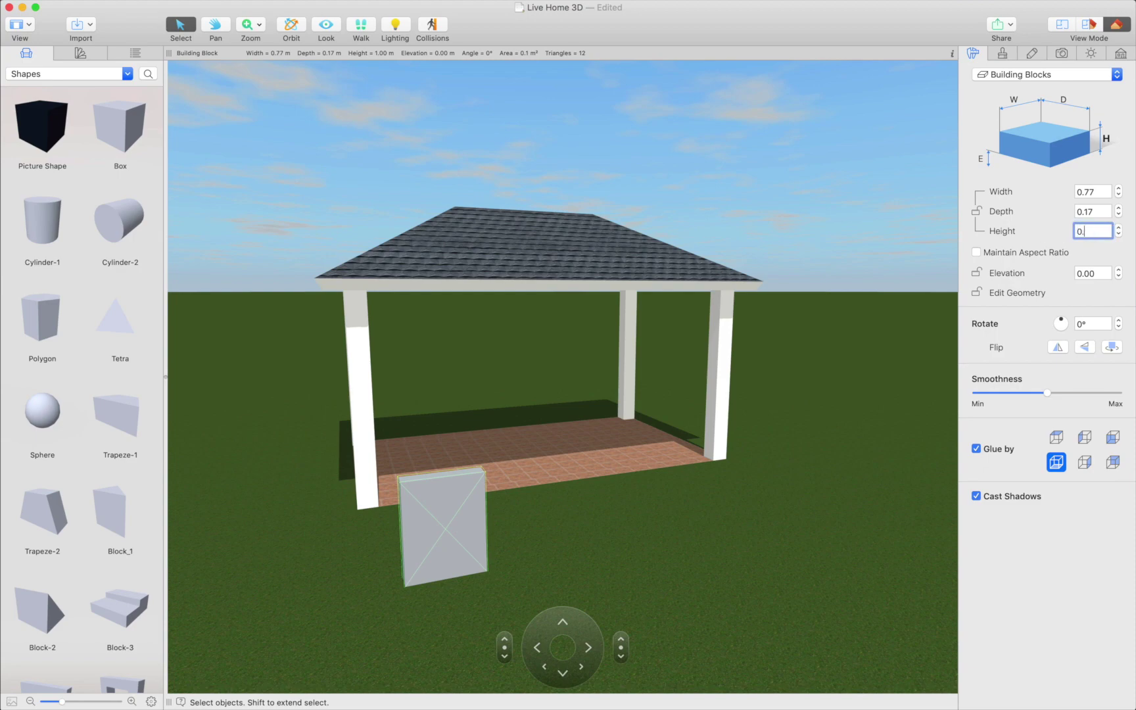
{"action": "type", "text": ".17"}
{"action": "key", "text": "Return"}
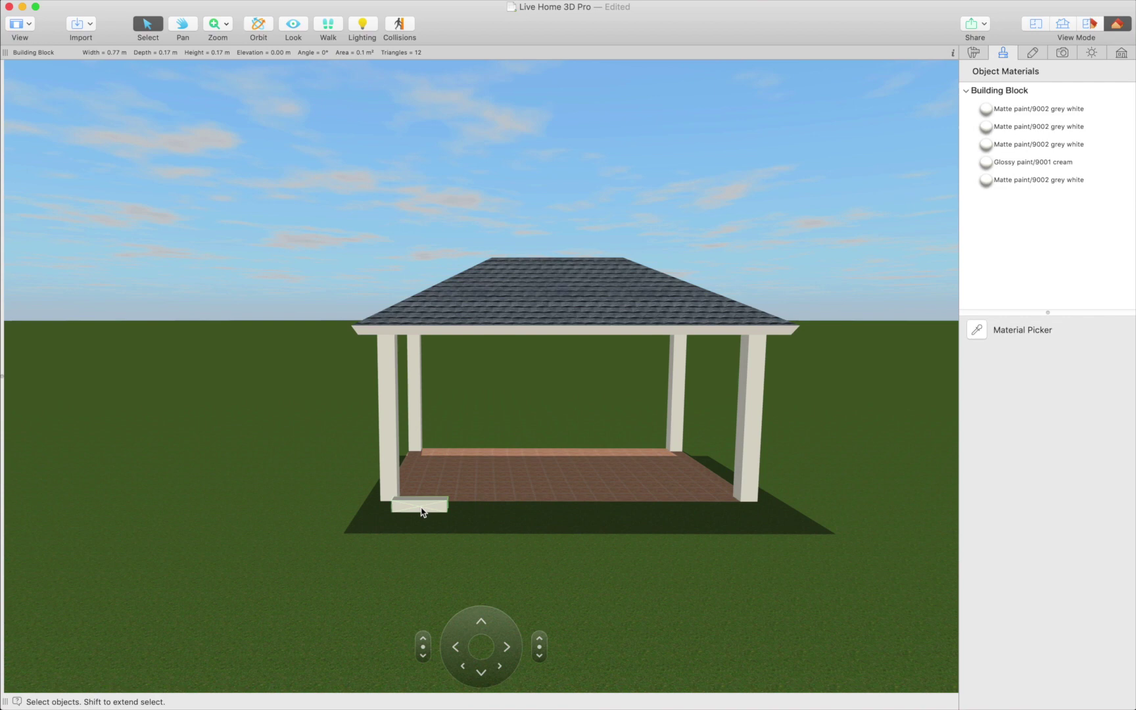
- Merge the small block by the corner post into one furniture object
{"action": "right_click", "coordinate": [422, 508]}
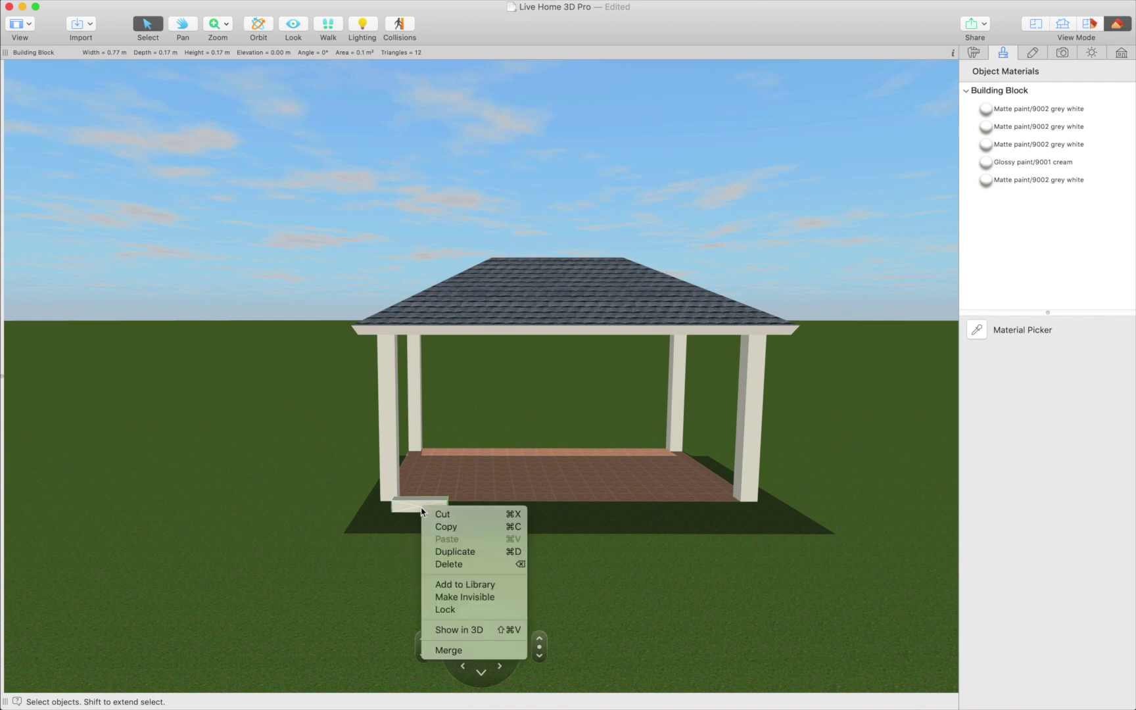
{"action": "left_click", "coordinate": [480, 650]}
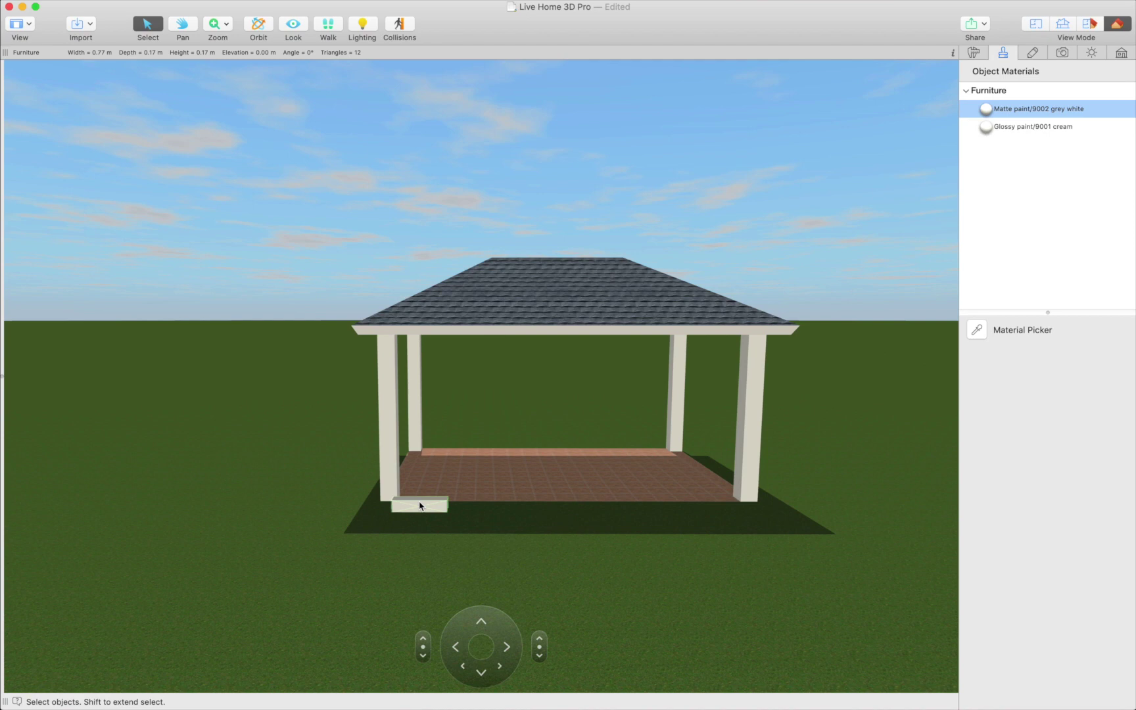
- Tilt the piece to a -44° Y rotation in Type & Representation
{"action": "right_click", "coordinate": [420, 506]}
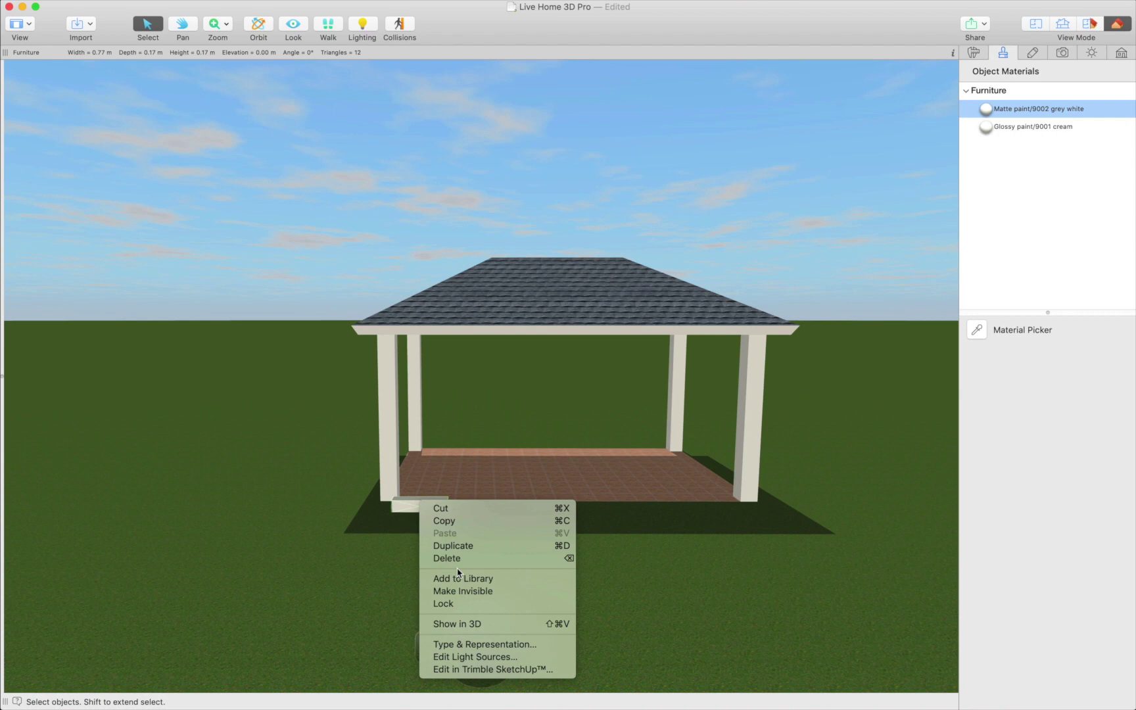
{"action": "left_click", "coordinate": [458, 644]}
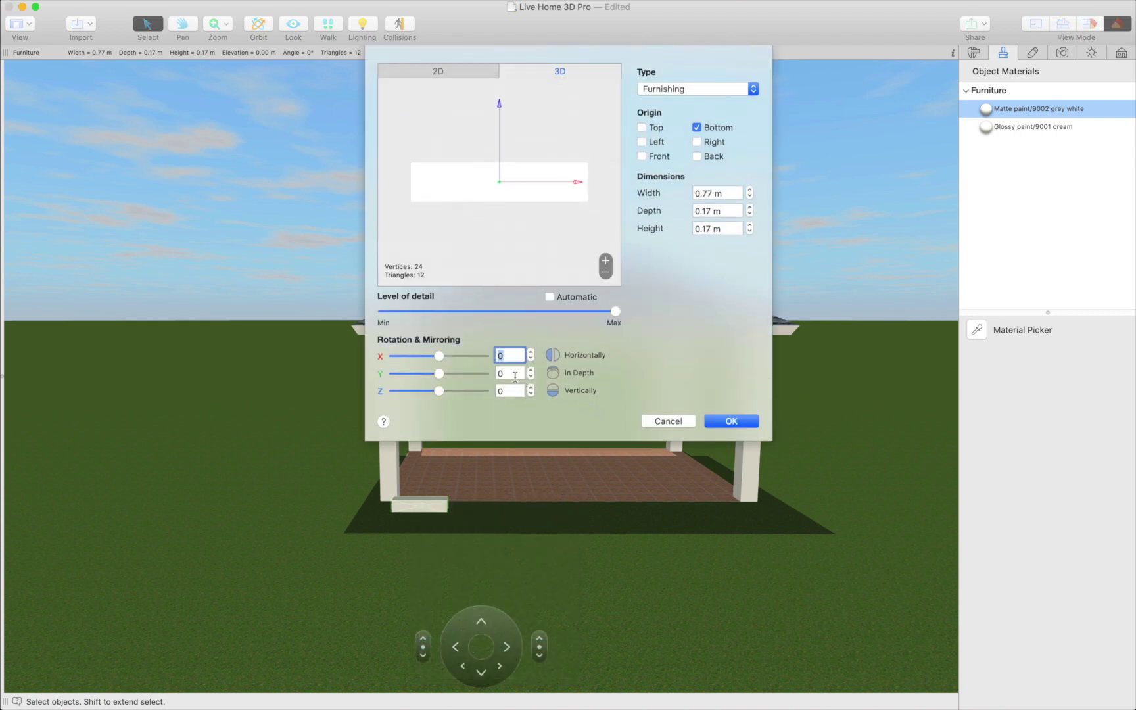
{"action": "left_click", "coordinate": [513, 376]}
{"action": "type", "text": "-44"}
{"action": "key", "text": "Return"}
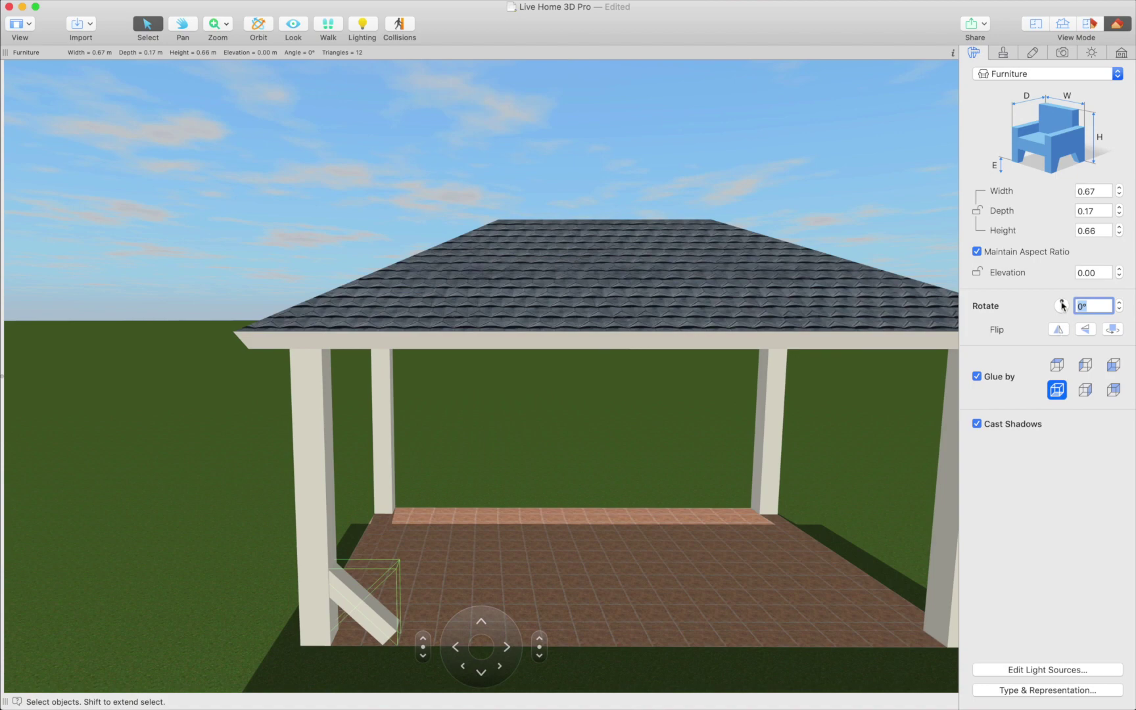
- Turn the brace 180° and raise it to 1.93 m elevation at the beam
{"action": "left_click_drag", "start_coordinate": [1060, 302], "coordinate": [1065, 332]}
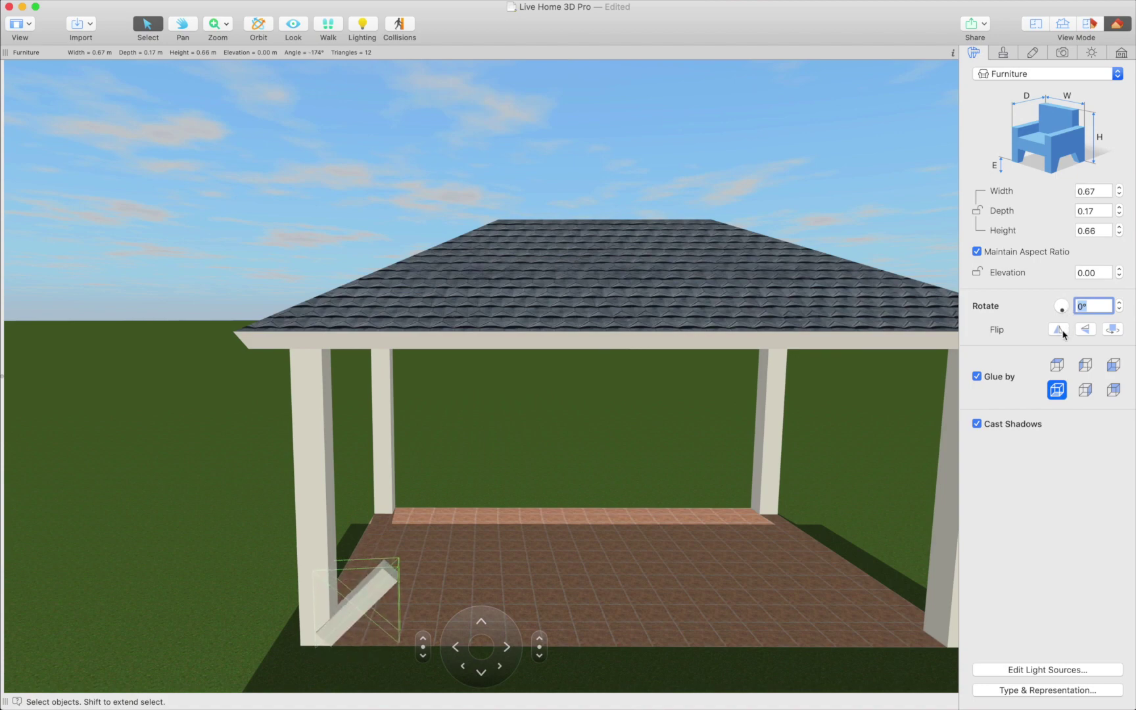
{"action": "left_click", "coordinate": [1092, 272]}
{"action": "type", "text": "1.93"}
{"action": "key", "text": "Return"}
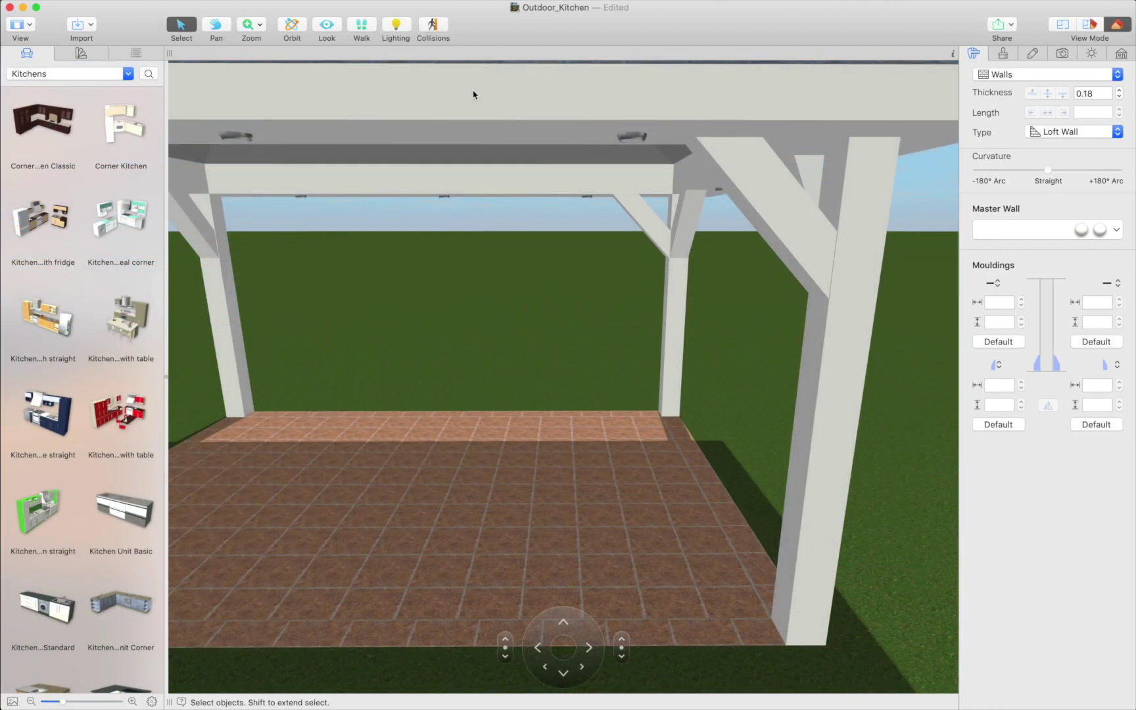
- Place a Base Unit 3 cabinet by the back post and rotate it 180° to face front
{"action": "scroll", "coordinate": [143, 312], "scroll_direction": "down", "scroll_amount": 15}
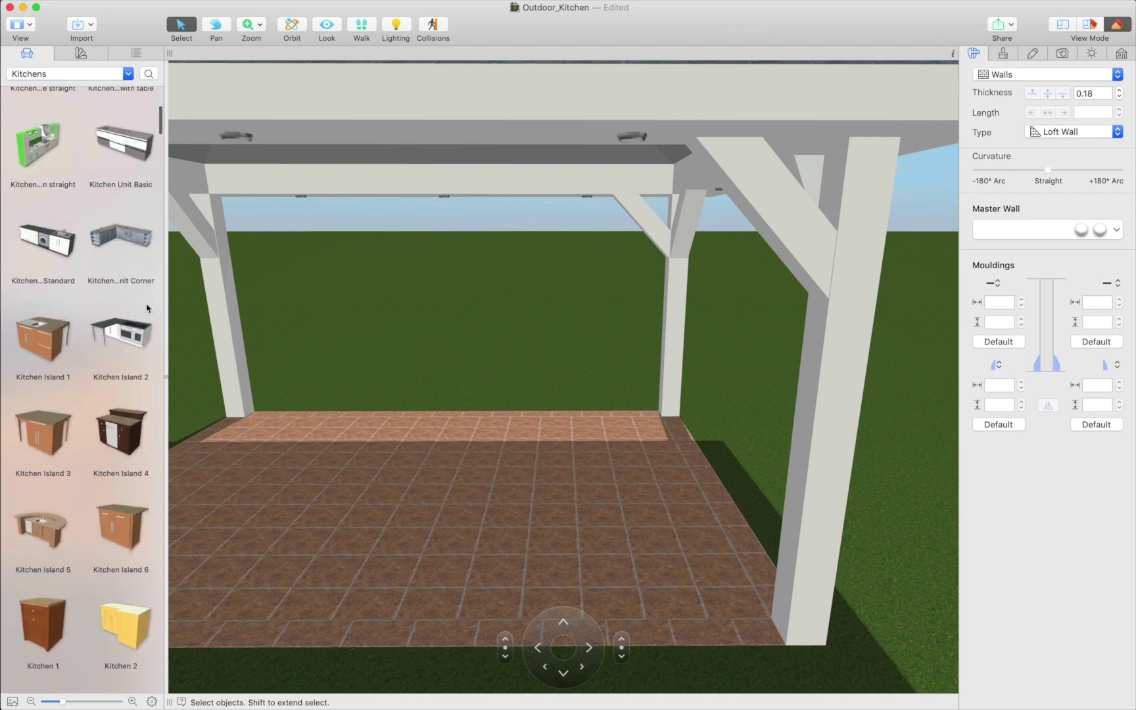
{"action": "scroll", "coordinate": [148, 307], "scroll_direction": "down", "scroll_amount": 5}
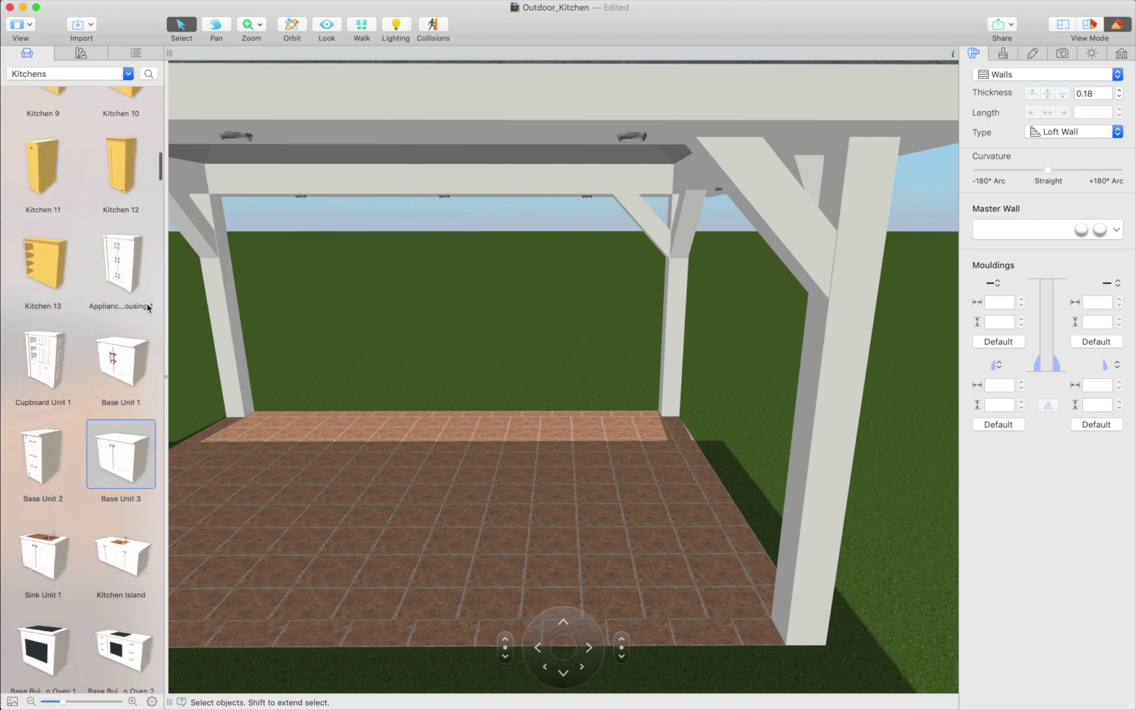
{"action": "left_click", "coordinate": [135, 414]}
{"action": "left_click_drag", "start_coordinate": [143, 410], "coordinate": [619, 413]}
{"action": "left_click", "coordinate": [1112, 330]}
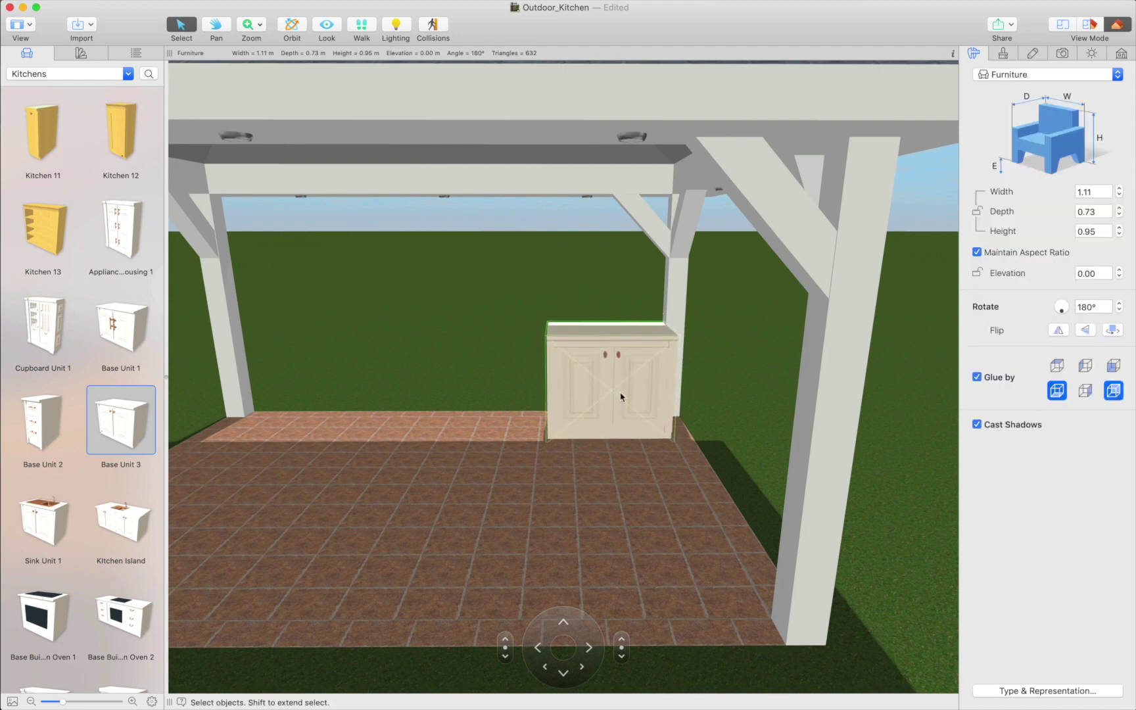
- Clad the cabinet in br26 stone from the Materials library
{"action": "left_click", "coordinate": [85, 55]}
{"action": "left_click", "coordinate": [150, 75]}
{"action": "type", "text": "br 26"}
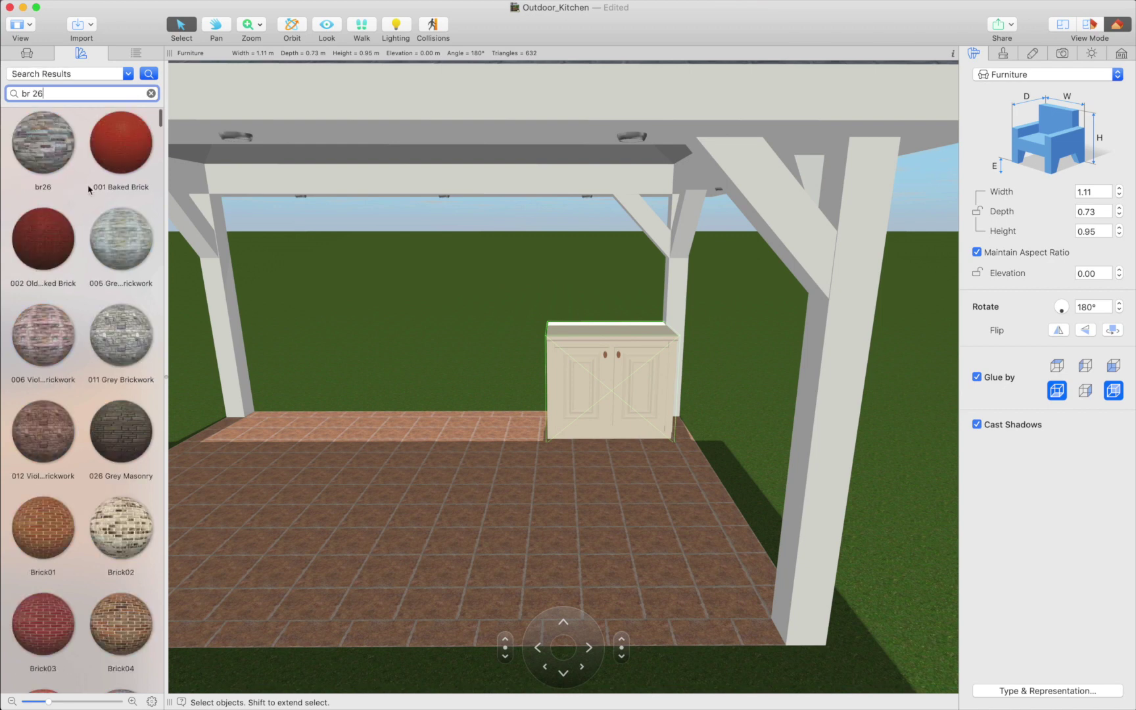
{"action": "left_click_drag", "start_coordinate": [43, 142], "coordinate": [604, 421]}
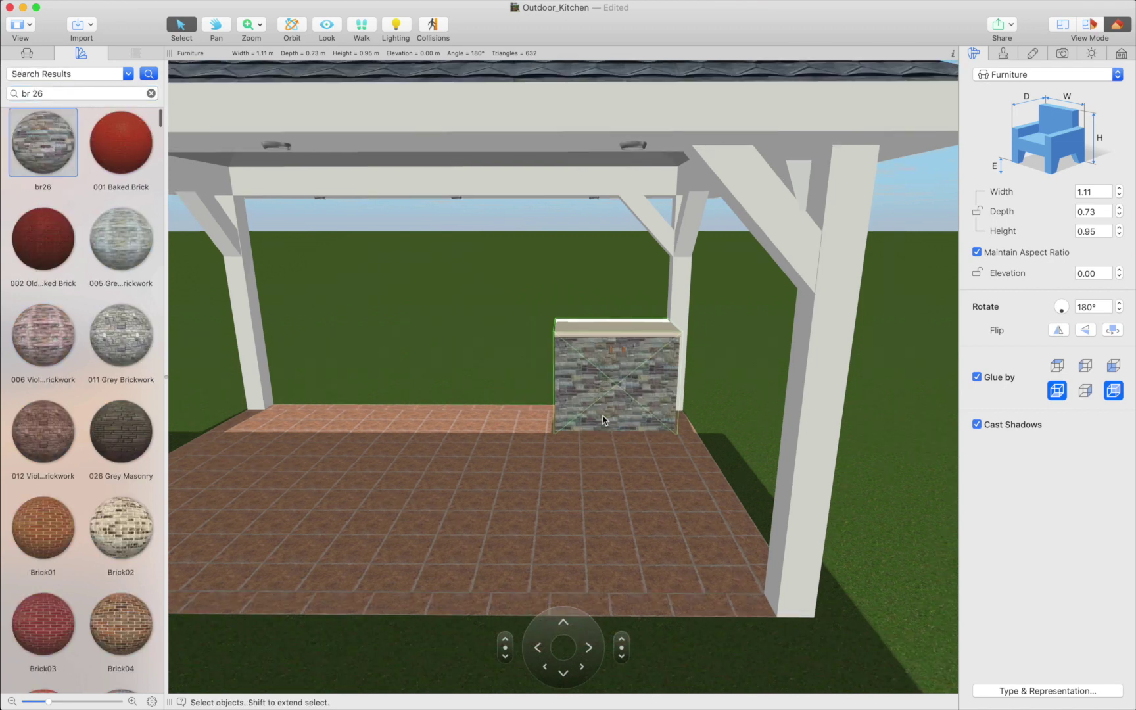
- Give the cabinet a dark 7043 grey countertop and apply Chrome_1 to it
{"action": "left_click", "coordinate": [150, 94]}
{"action": "type", "text": "7043"}
{"action": "left_click_drag", "start_coordinate": [121, 143], "coordinate": [625, 328]}
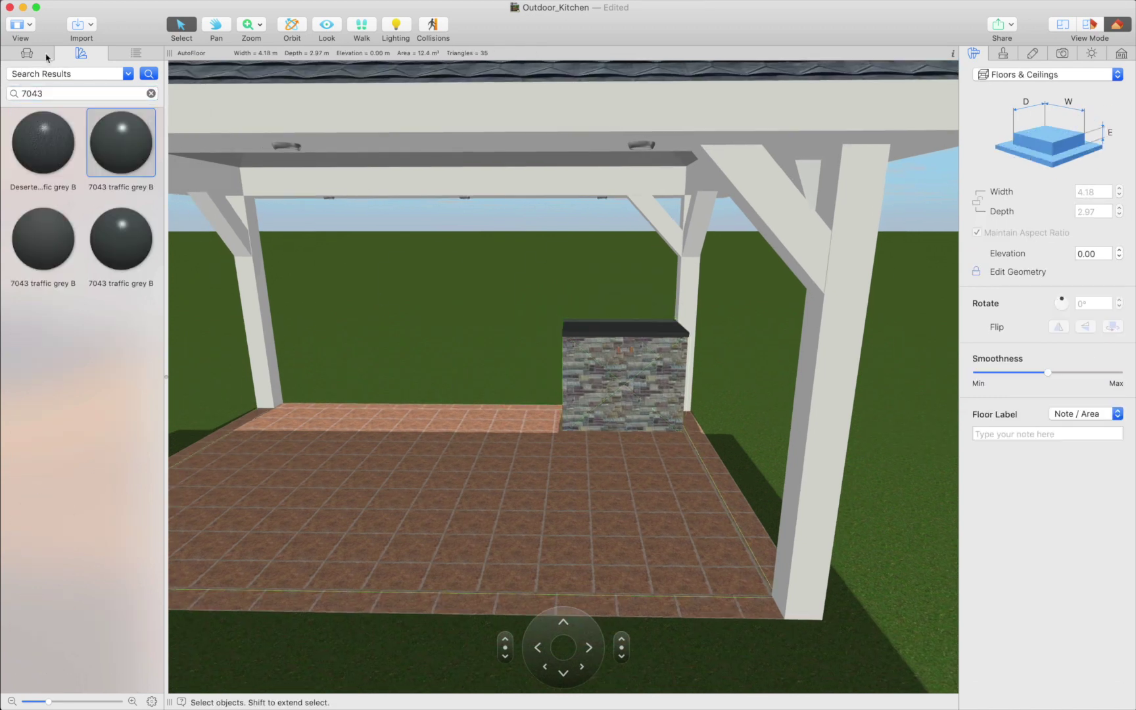
{"action": "left_click", "coordinate": [151, 94]}
{"action": "type", "text": "chrome"}
{"action": "left_click_drag", "start_coordinate": [120, 143], "coordinate": [602, 363]}
{"action": "left_click", "coordinate": [577, 380]}
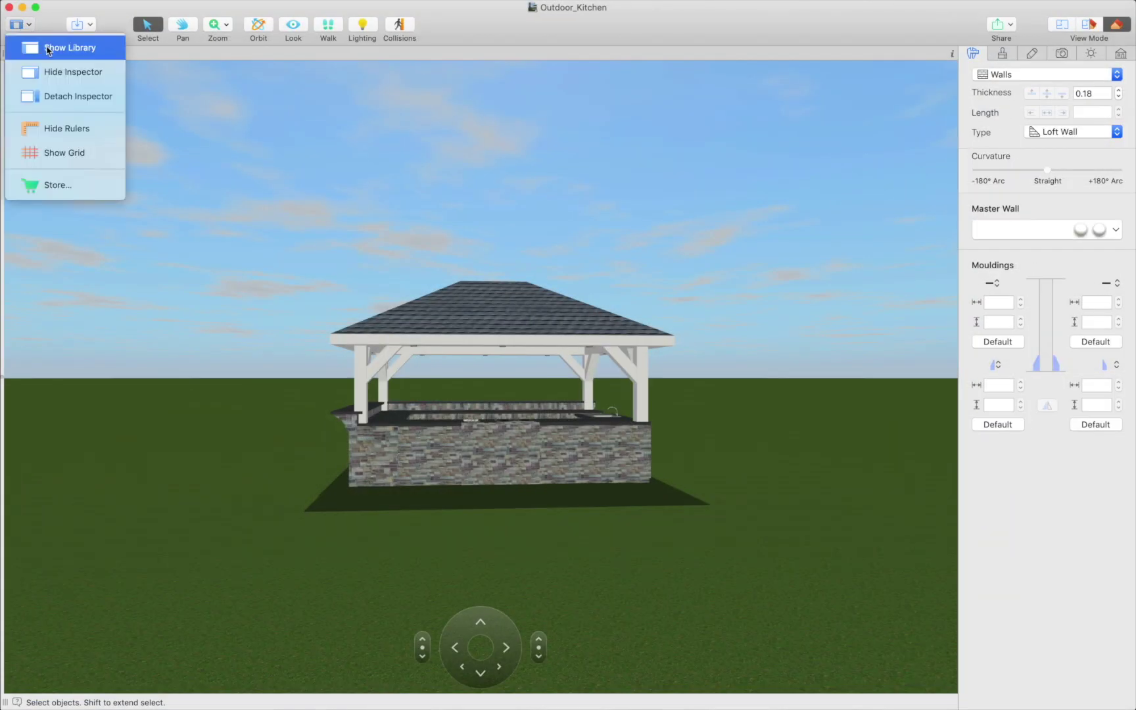
- Place Garden Pavilion 1 (3.21 × 3.21 m, 3.00 m tall) on the lawn left of the kitchen
{"action": "left_click", "coordinate": [69, 48]}
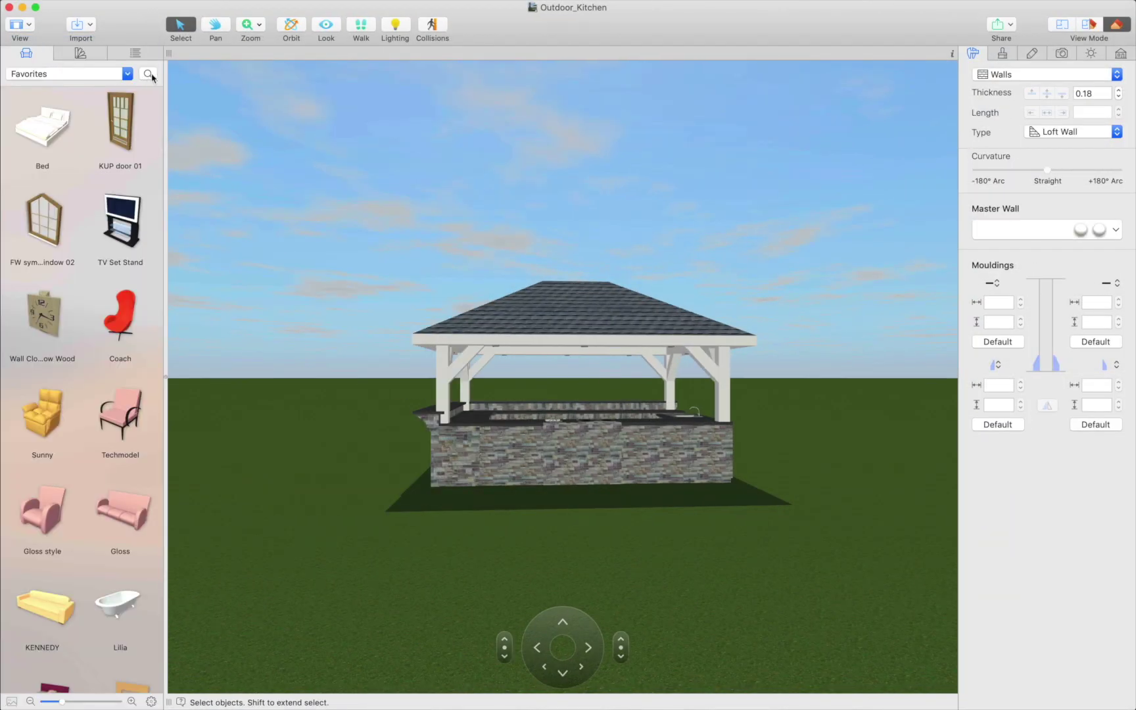
{"action": "left_click", "coordinate": [149, 74]}
{"action": "type", "text": "garde"}
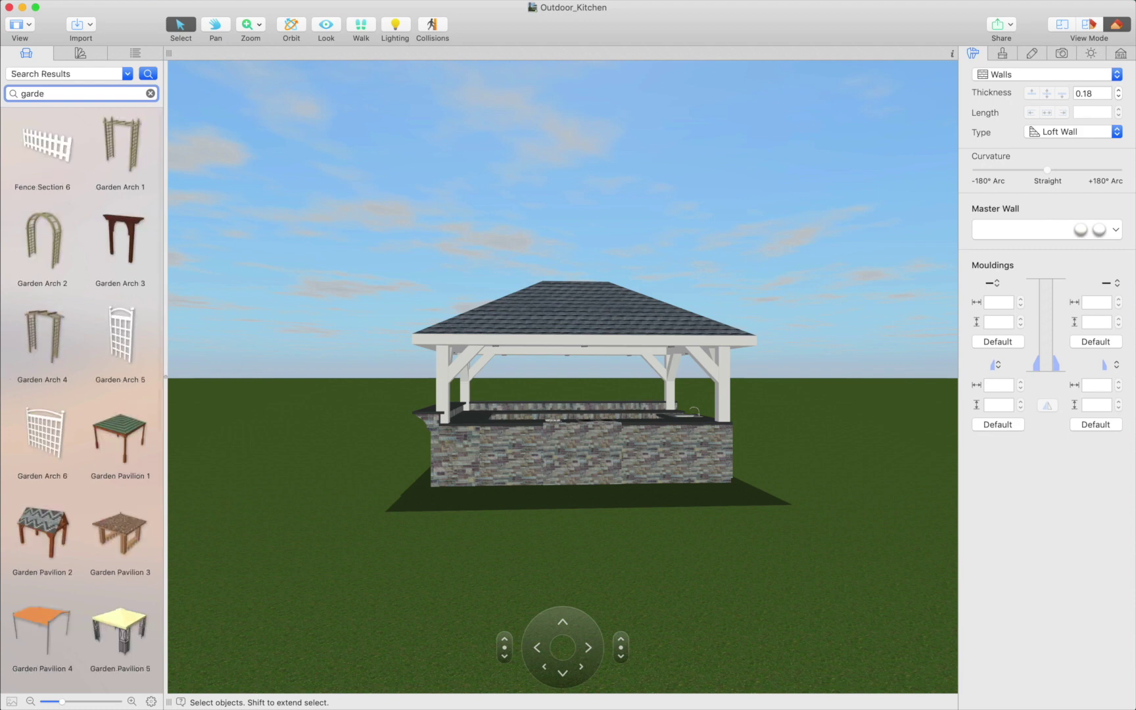
{"action": "type", "text": "n"}
{"action": "left_click", "coordinate": [118, 435]}
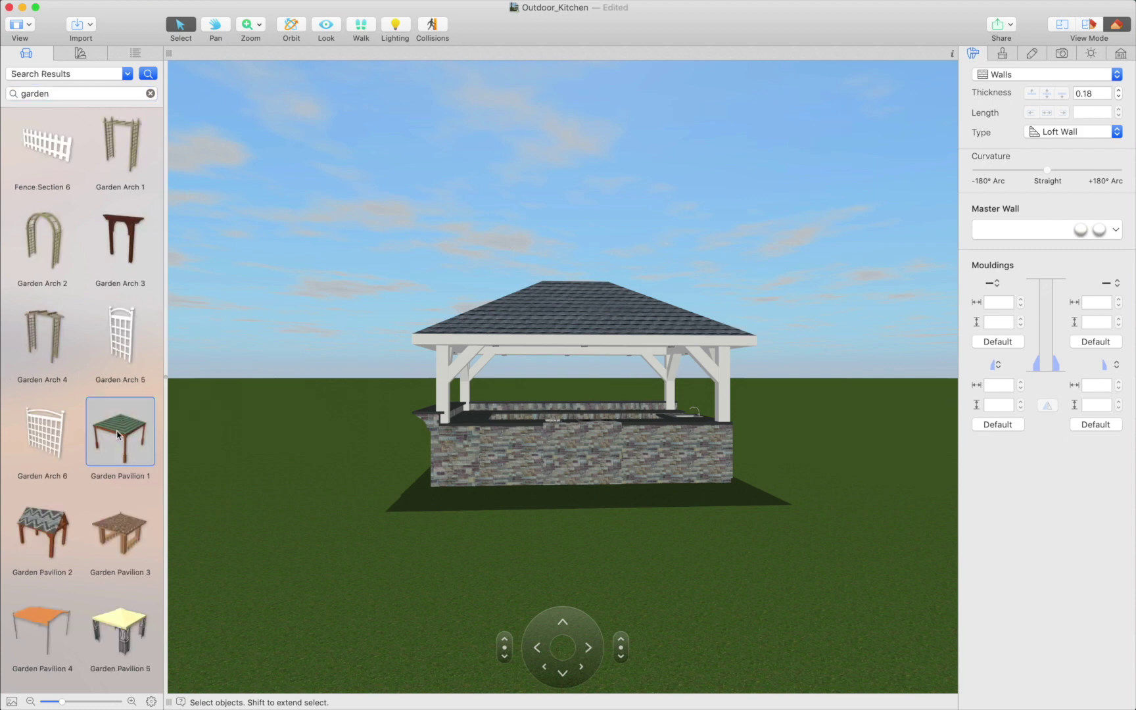
{"action": "left_click_drag", "start_coordinate": [118, 434], "coordinate": [278, 449]}
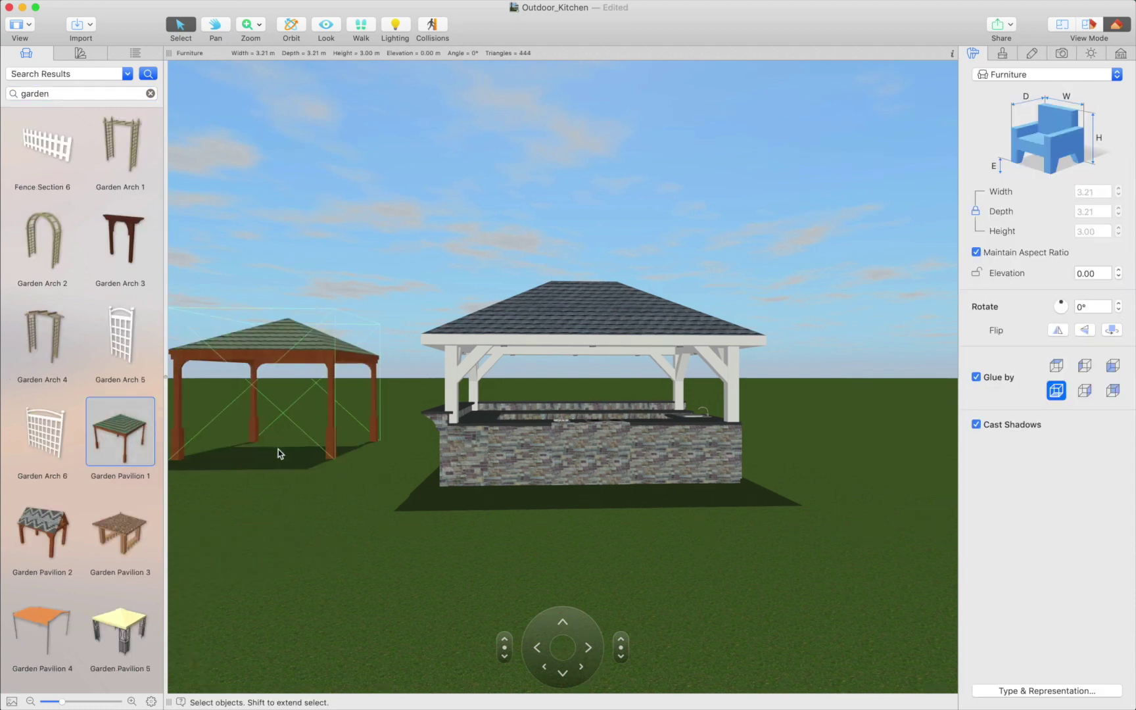
{"action": "scroll", "coordinate": [137, 523], "scroll_direction": "down", "scroll_amount": 1}
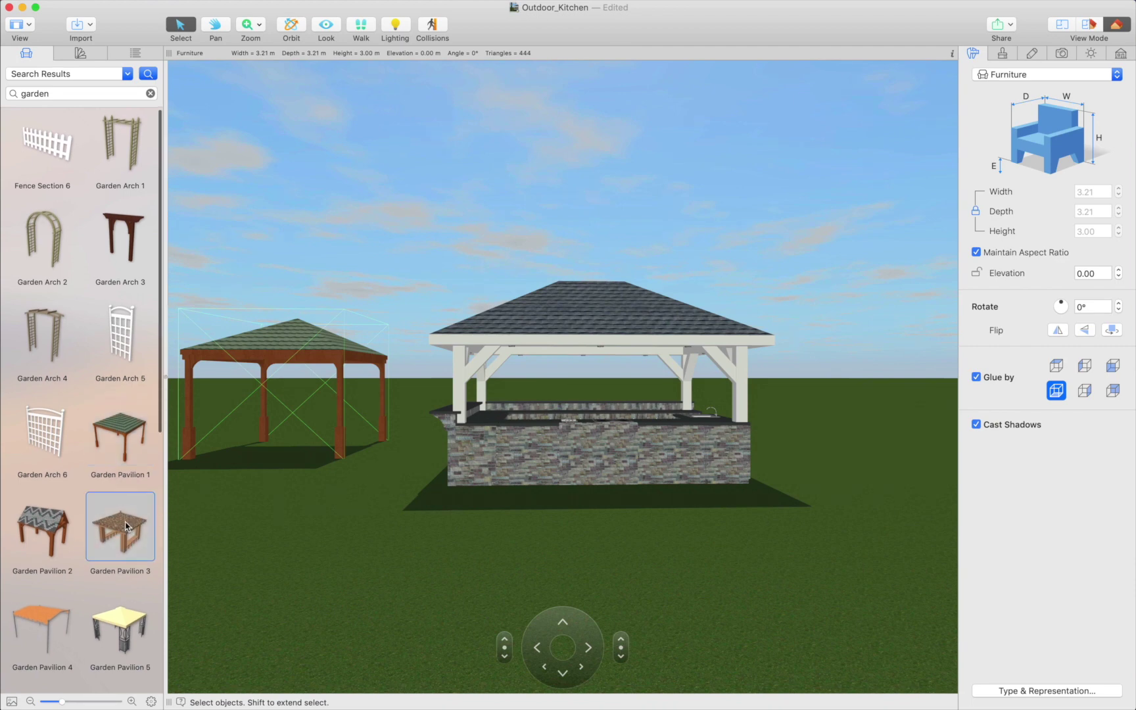